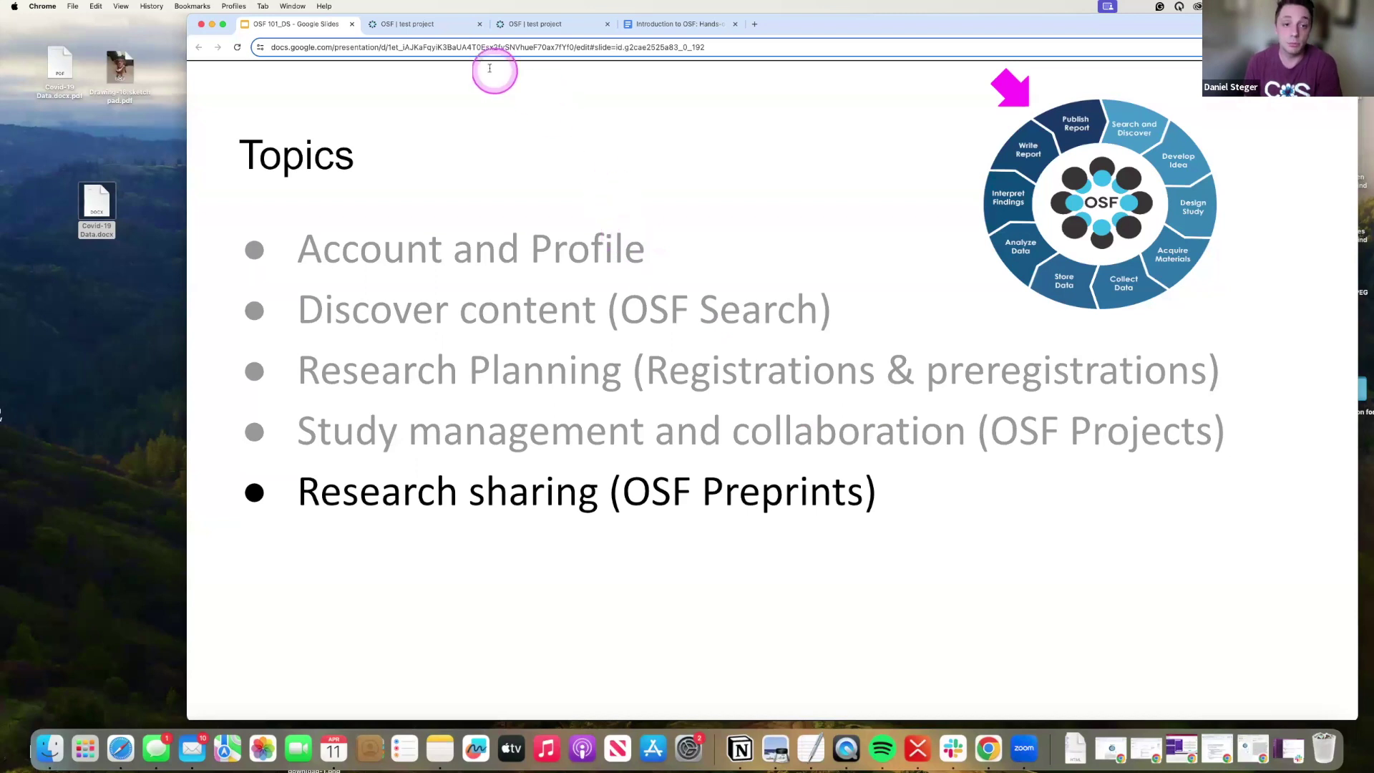
# Step: Switch to the OSF tab and go to Preprints from the OSFHOME menu
pyautogui.click(433, 25)
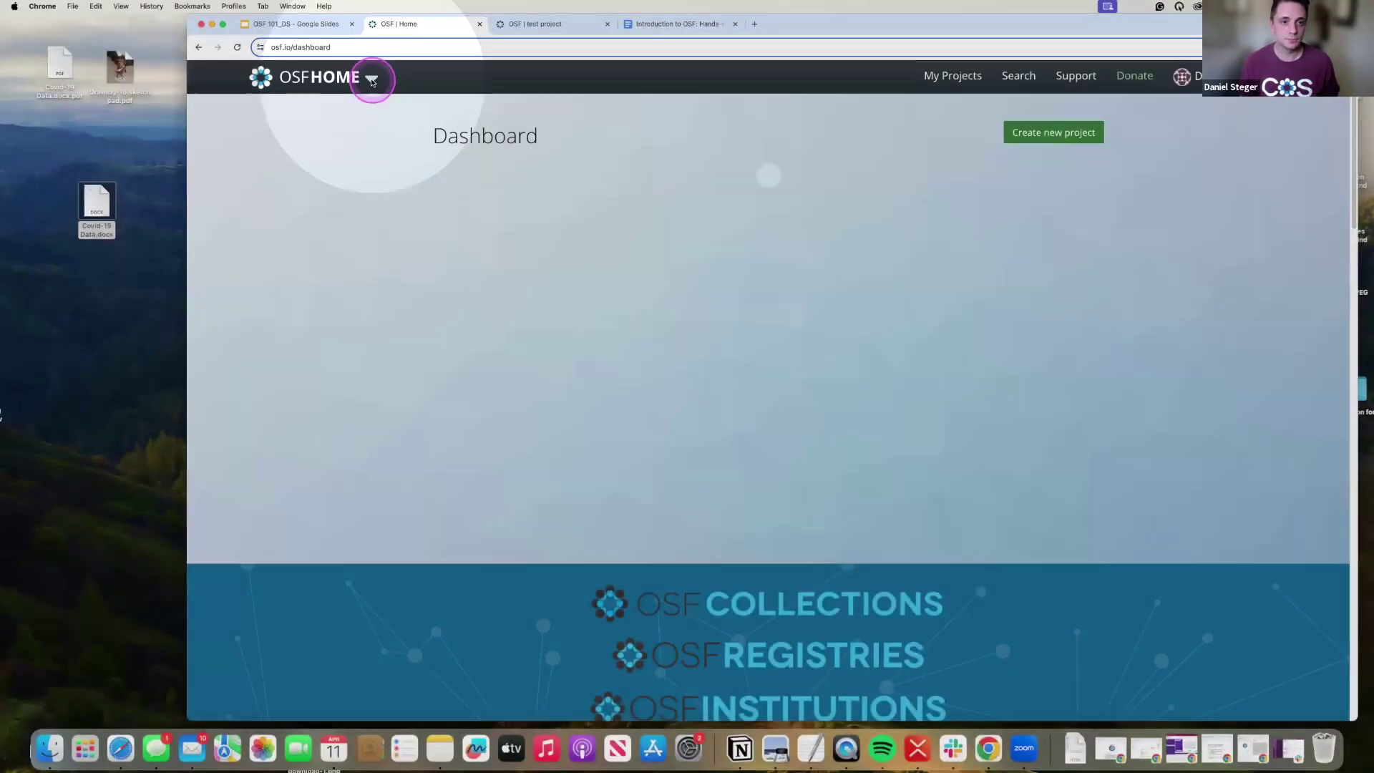
pyautogui.click(372, 80)
pyautogui.click(340, 136)
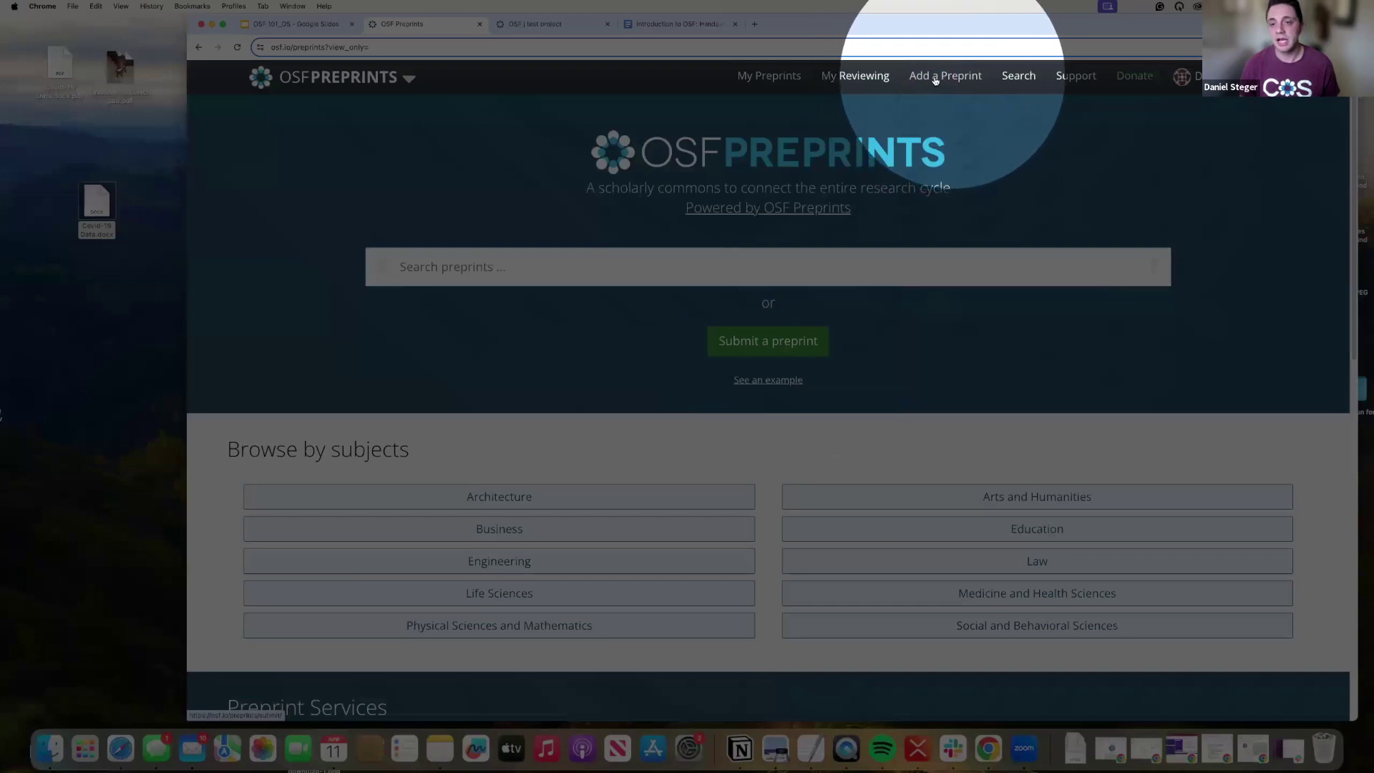
# Step: Begin a preprint submission and select AfricArXiv in the preprint service carousel
pyautogui.click(760, 346)
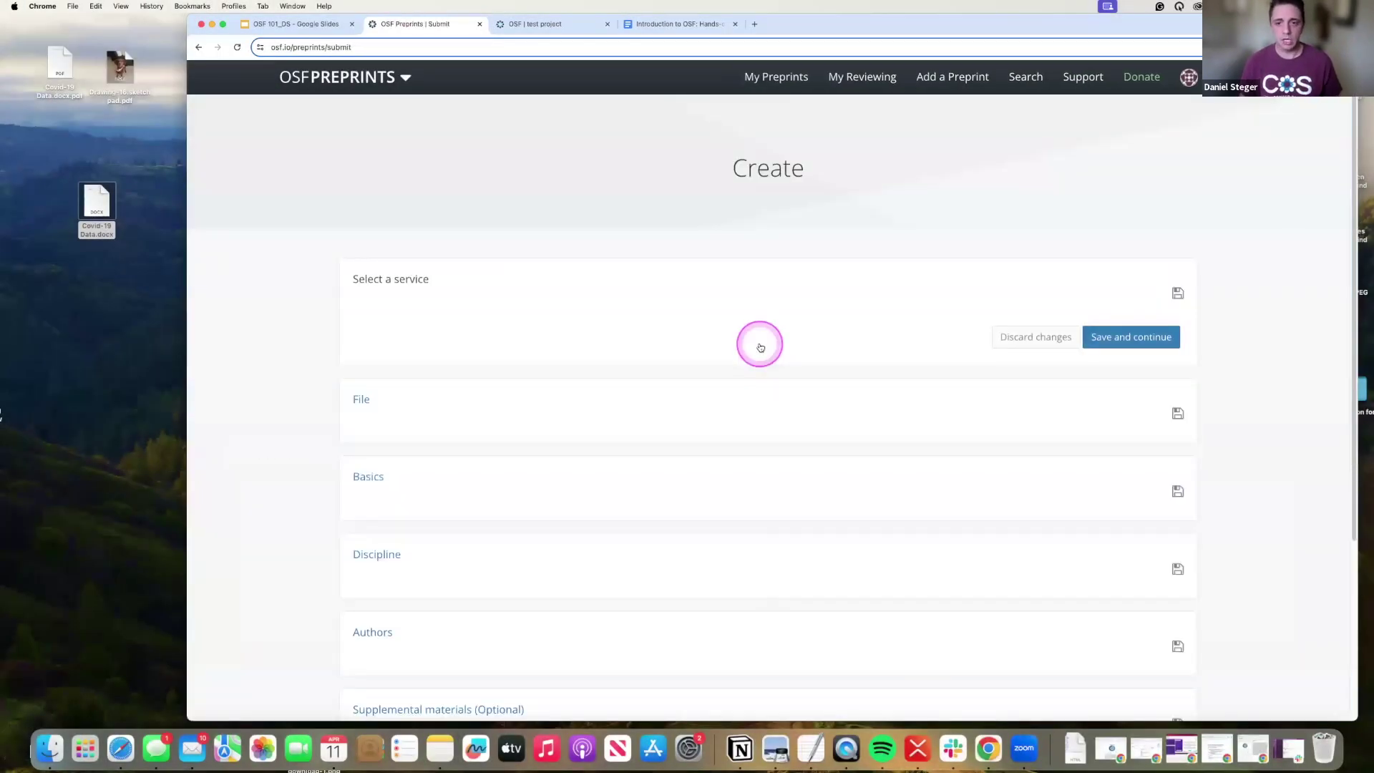
pyautogui.scroll(-3, 1049, 444)
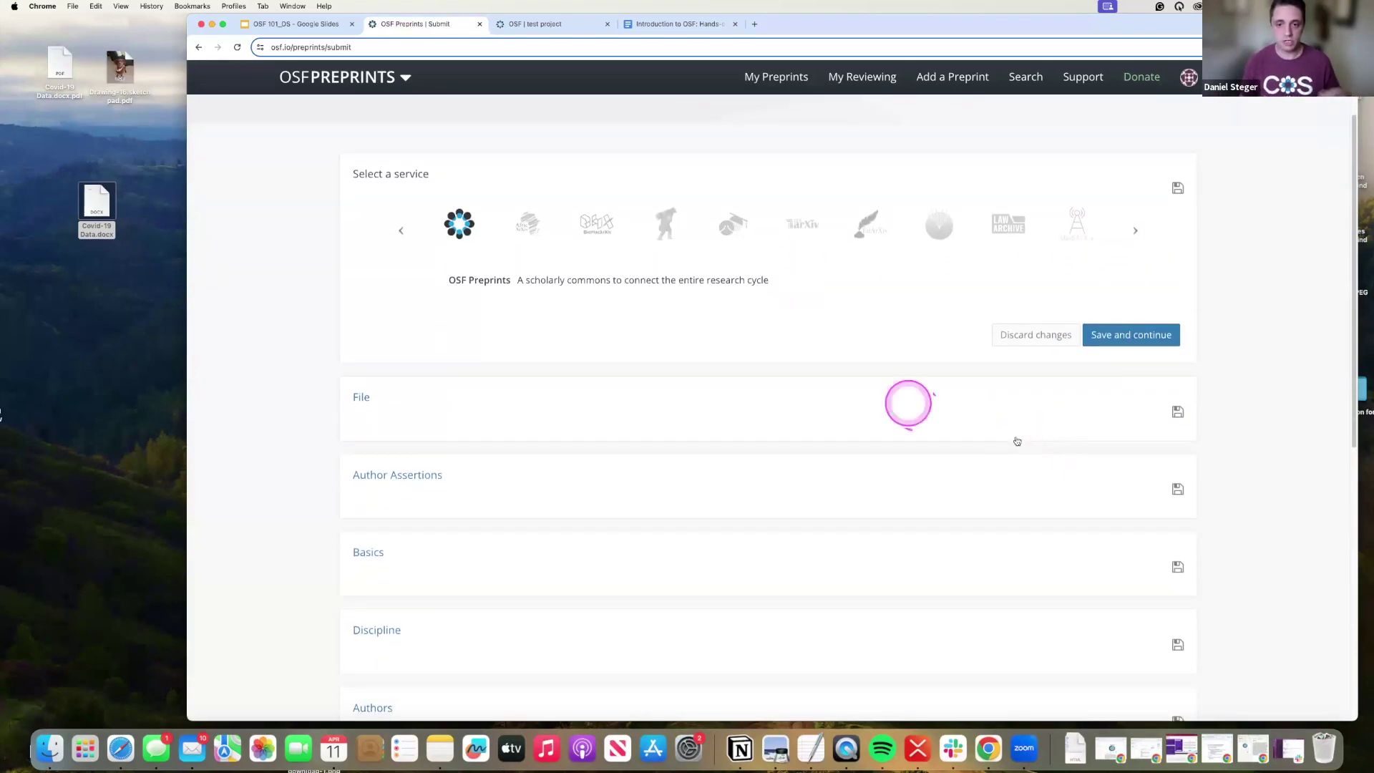
pyautogui.scroll(-7, 738, 522)
pyautogui.scroll(8, 740, 523)
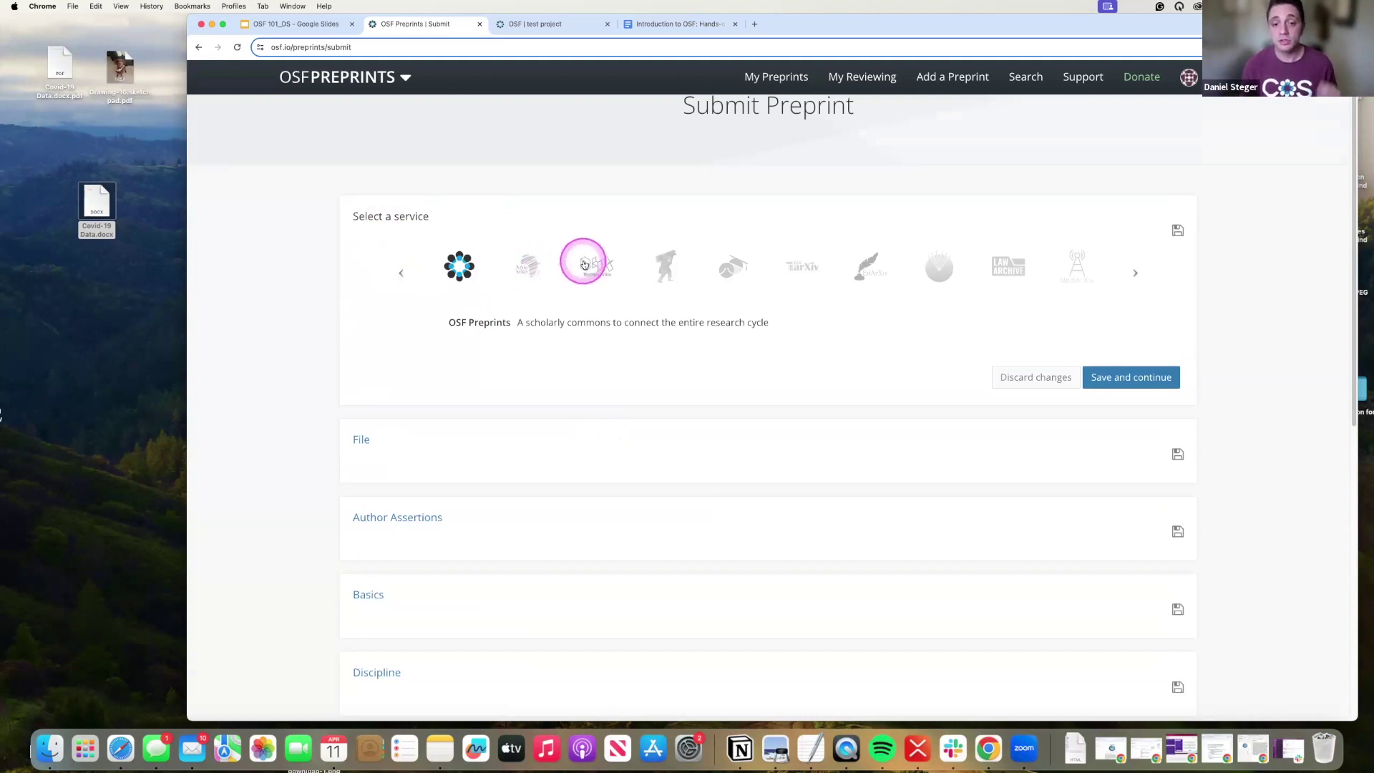
pyautogui.click(529, 268)
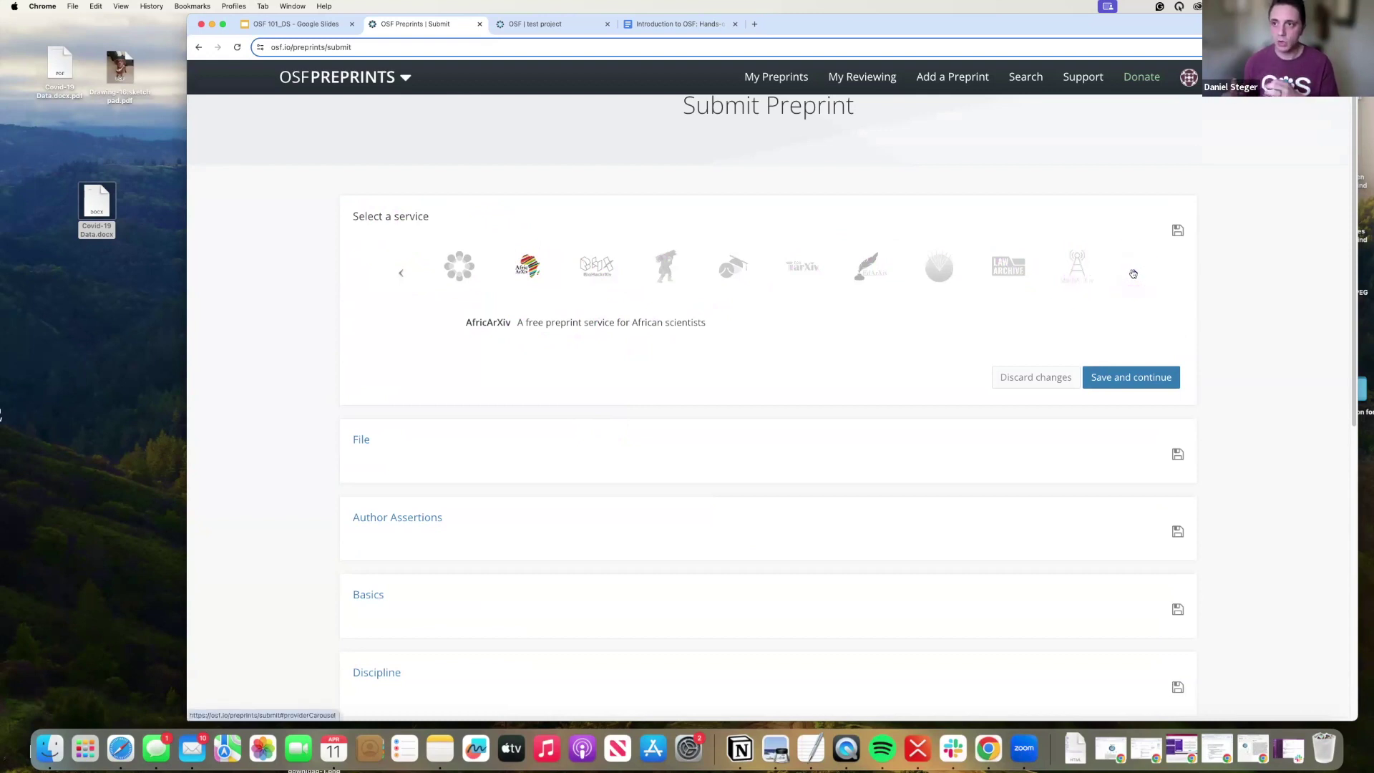
pyautogui.click(765, 451)
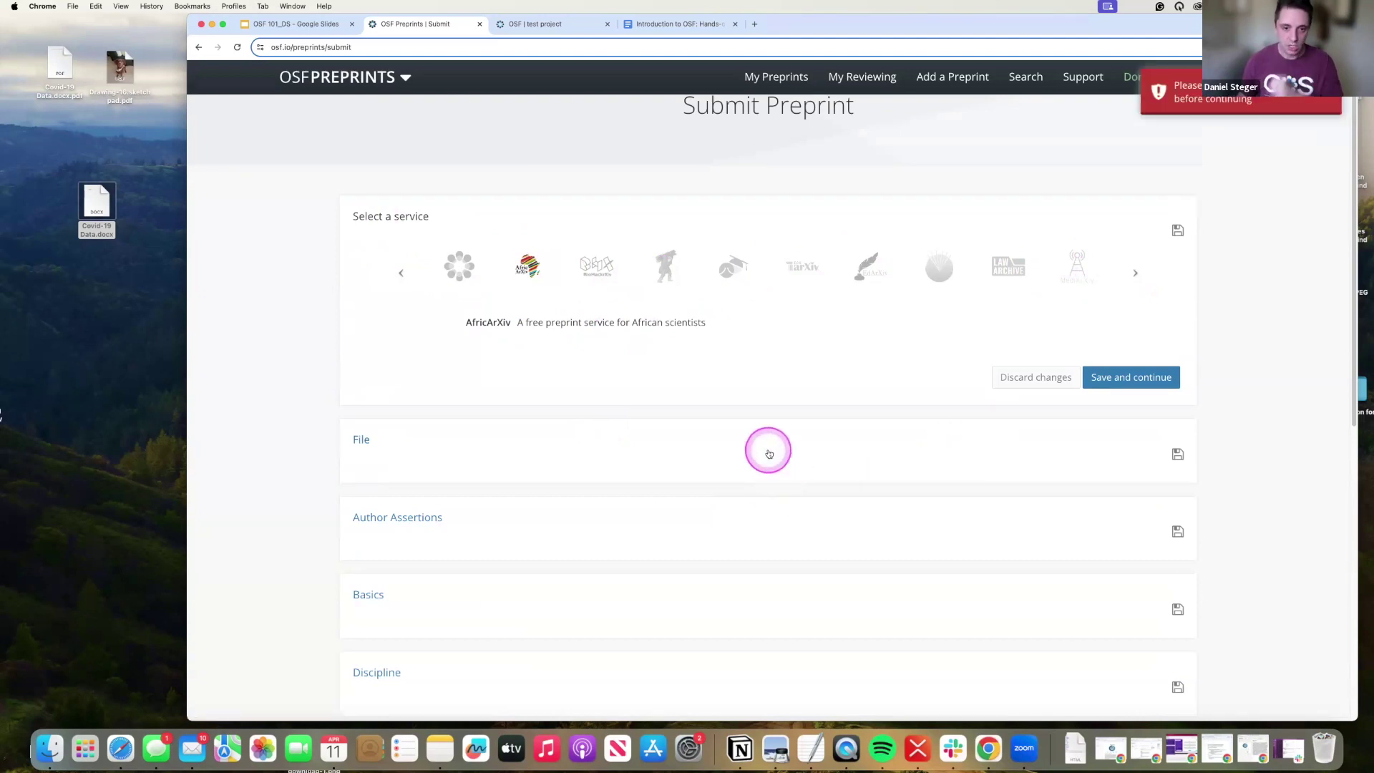
# Step: Save AfricArXiv as the service and attempt to upload Covid-19 Data.docx from the computer
pyautogui.scroll(-3, 513, 355)
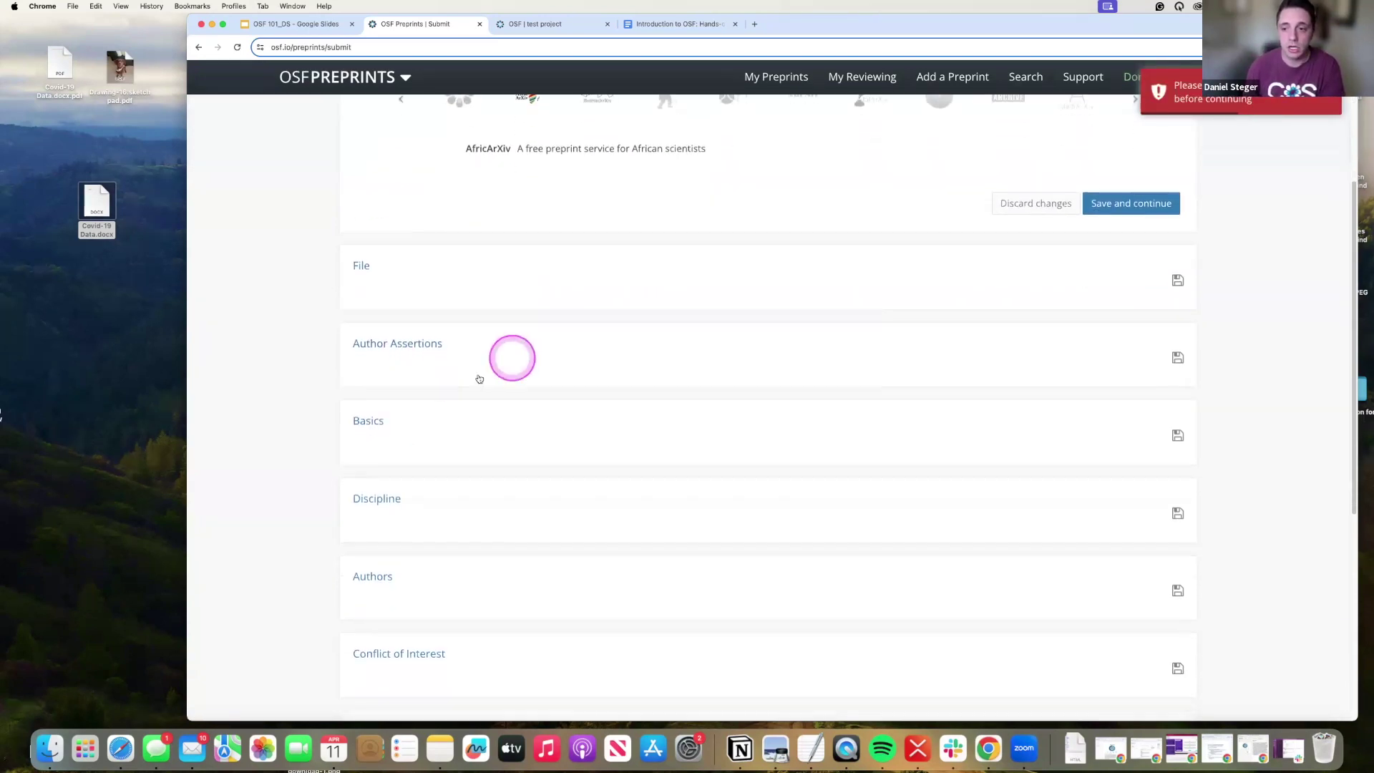
pyautogui.scroll(4, 942, 332)
pyautogui.click(1131, 441)
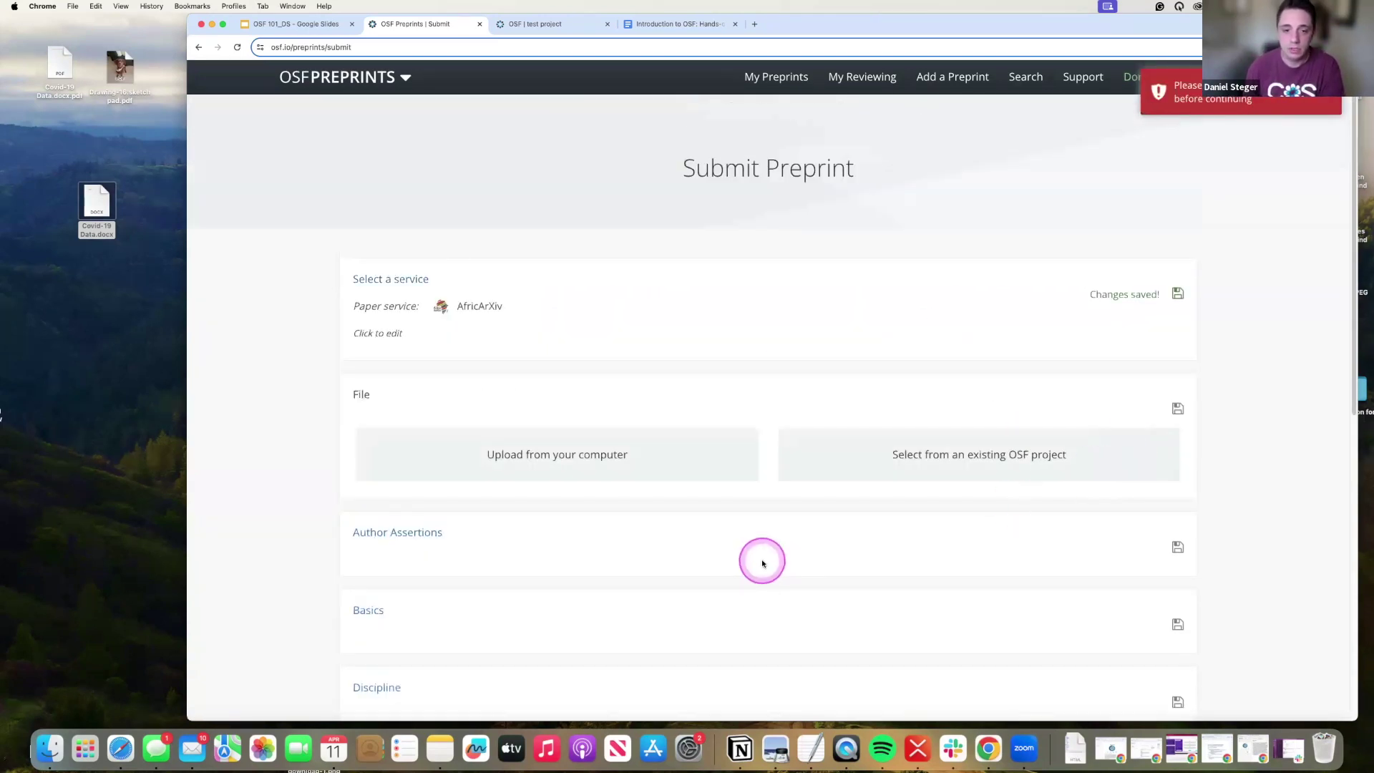
pyautogui.scroll(-1, 742, 543)
pyautogui.click(591, 399)
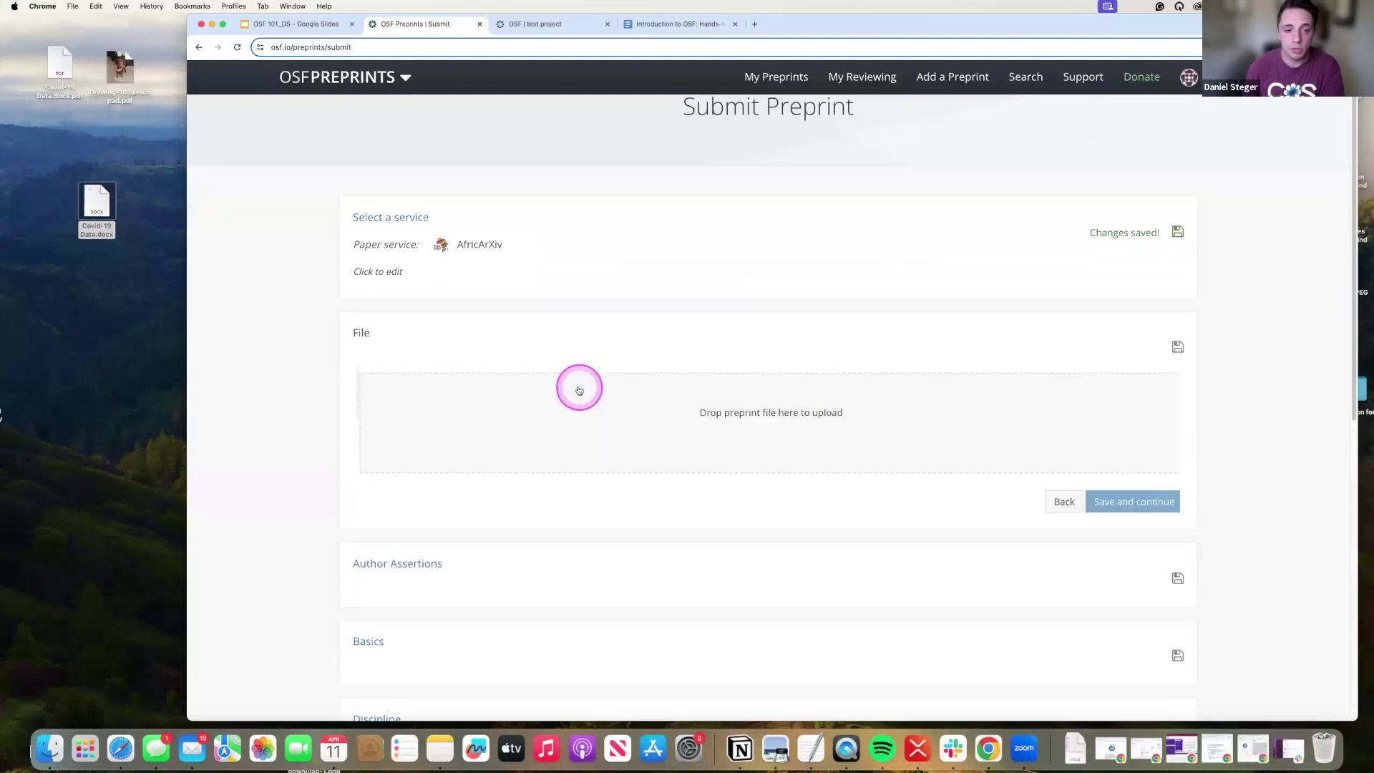
pyautogui.click(86, 204)
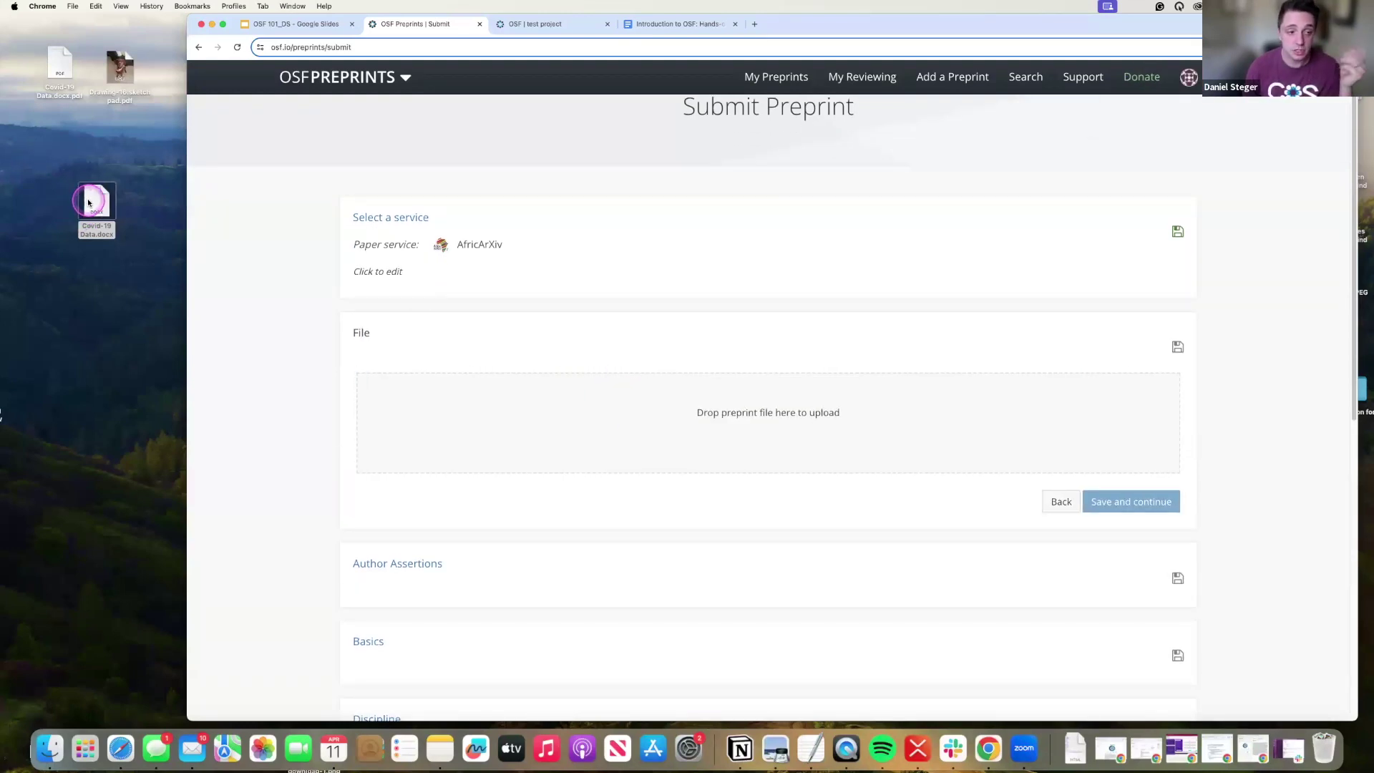
pyautogui.scroll(-3, 559, 501)
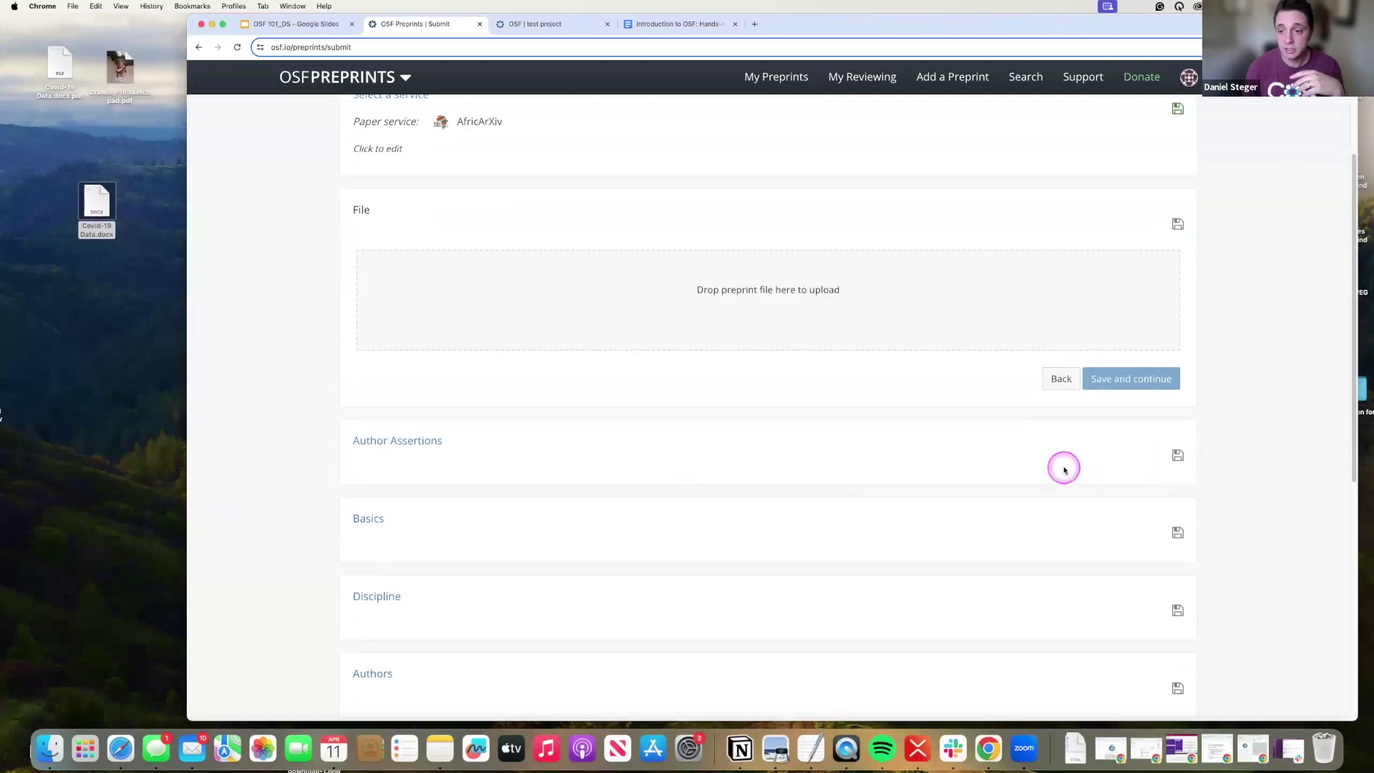
pyautogui.click(411, 448)
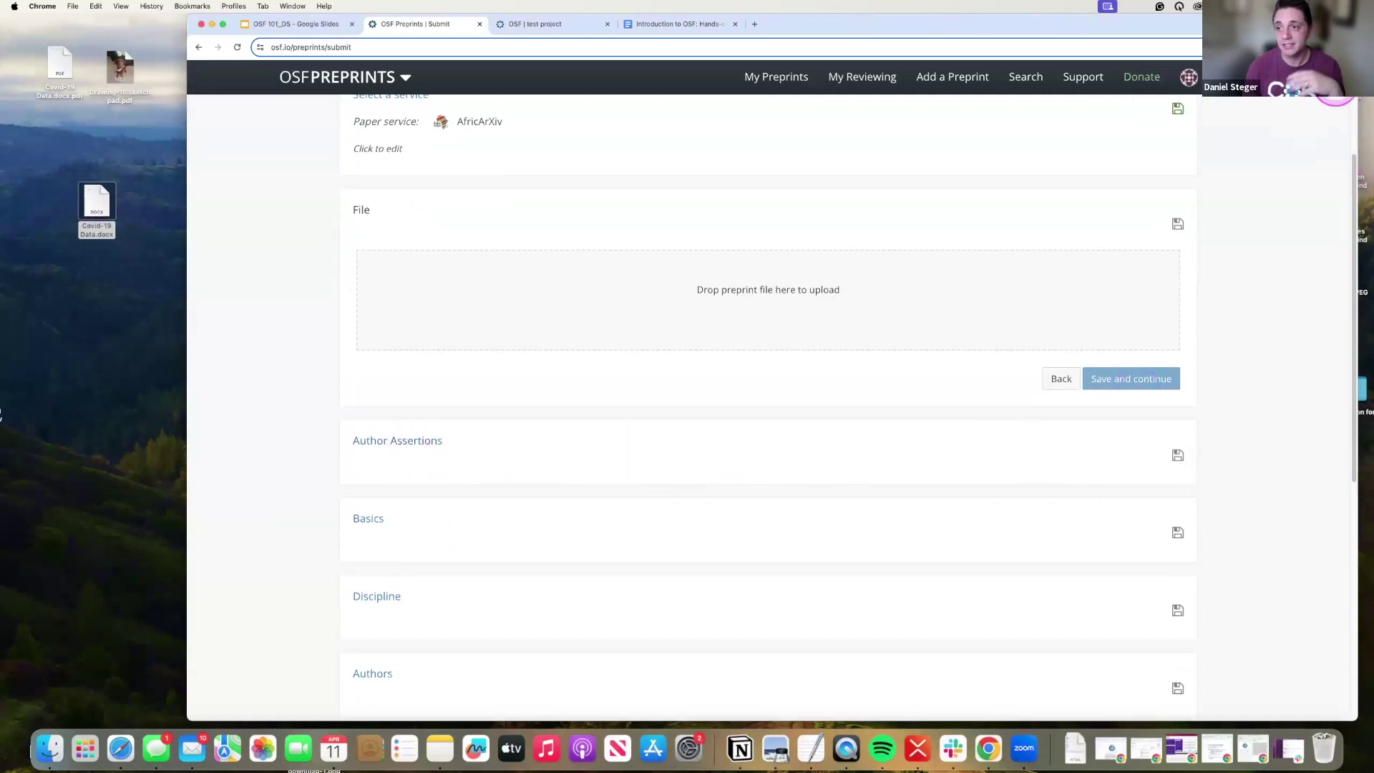
# Step: Redo the upload by dropping Covid-19 Data.docx into the preprint upload area
pyautogui.click(1061, 380)
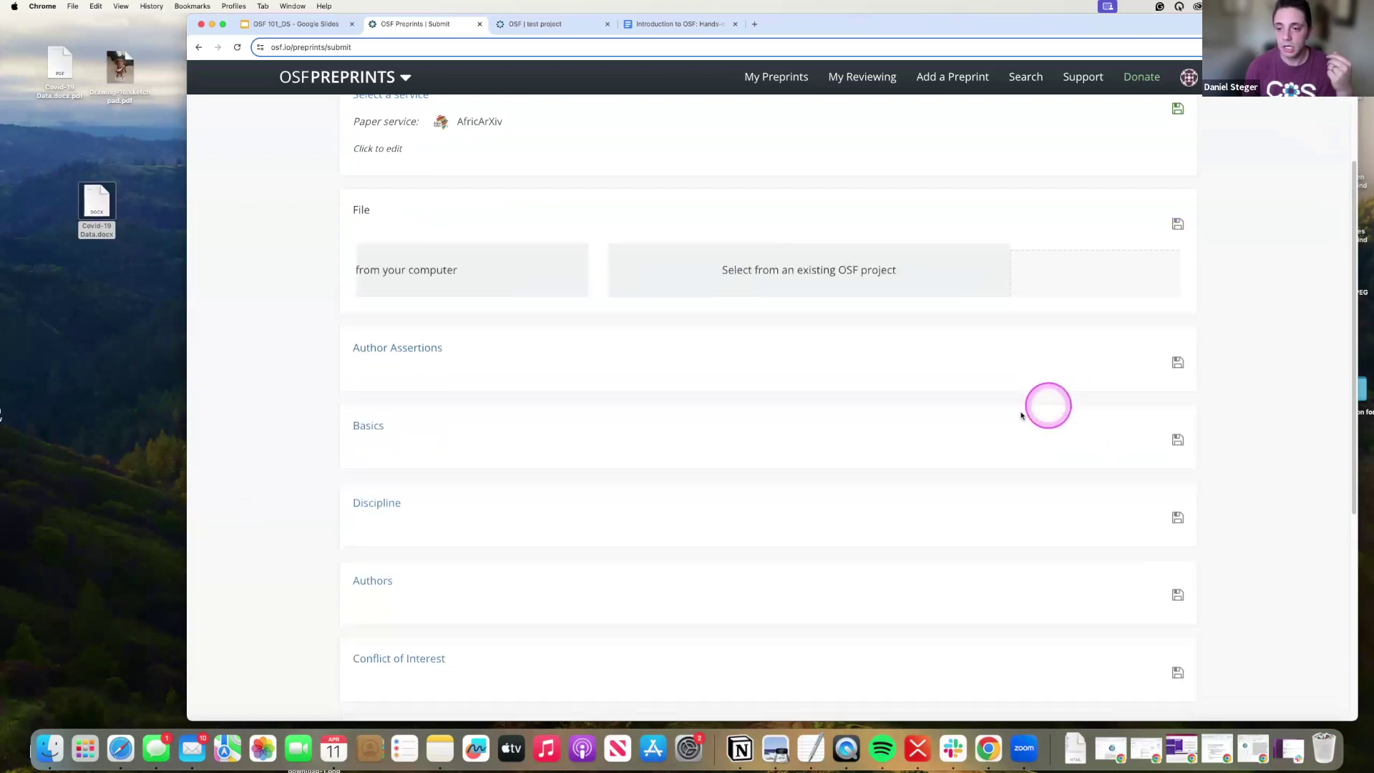
pyautogui.click(501, 358)
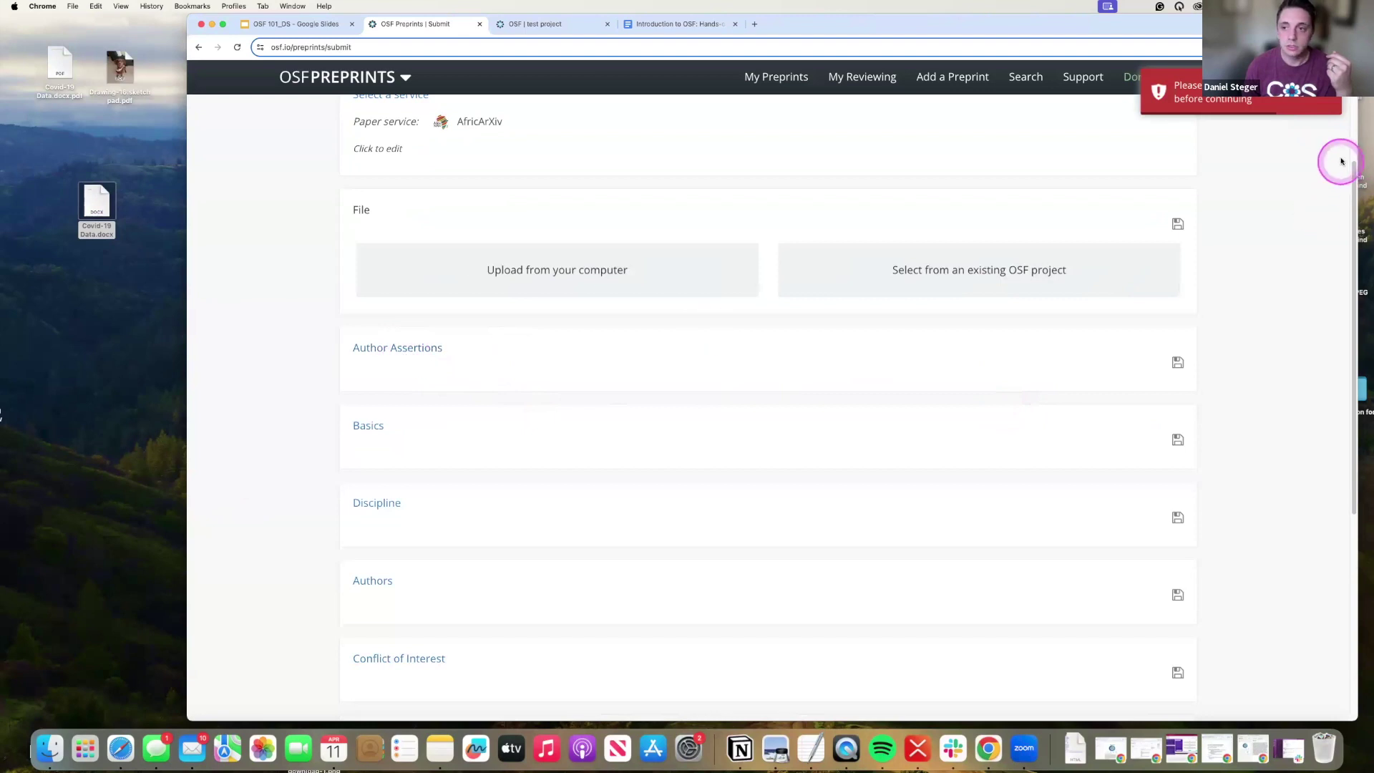
pyautogui.click(518, 279)
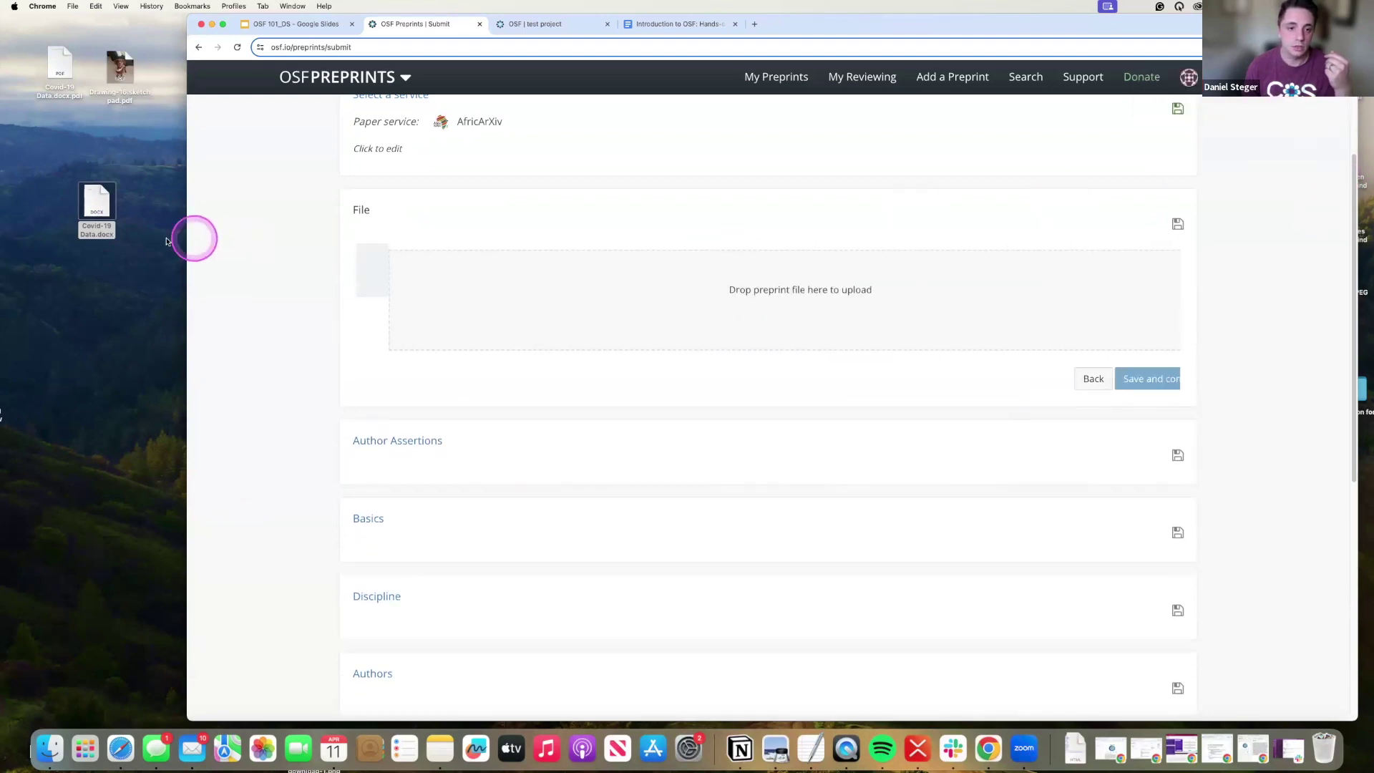
pyautogui.moveTo(96, 204); pyautogui.dragTo(770, 326)
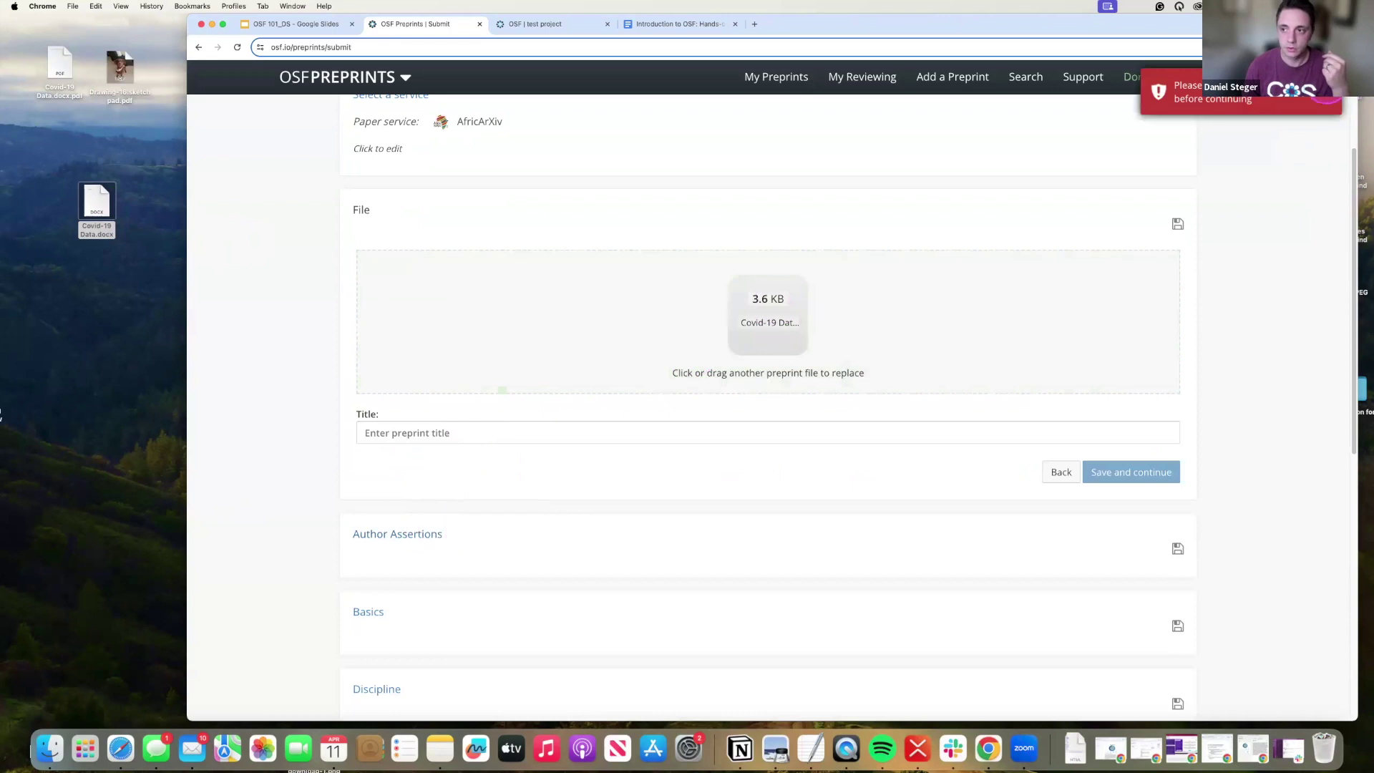
# Step: Title the preprint 'title' and save the file and title
pyautogui.scroll(-2, 487, 451)
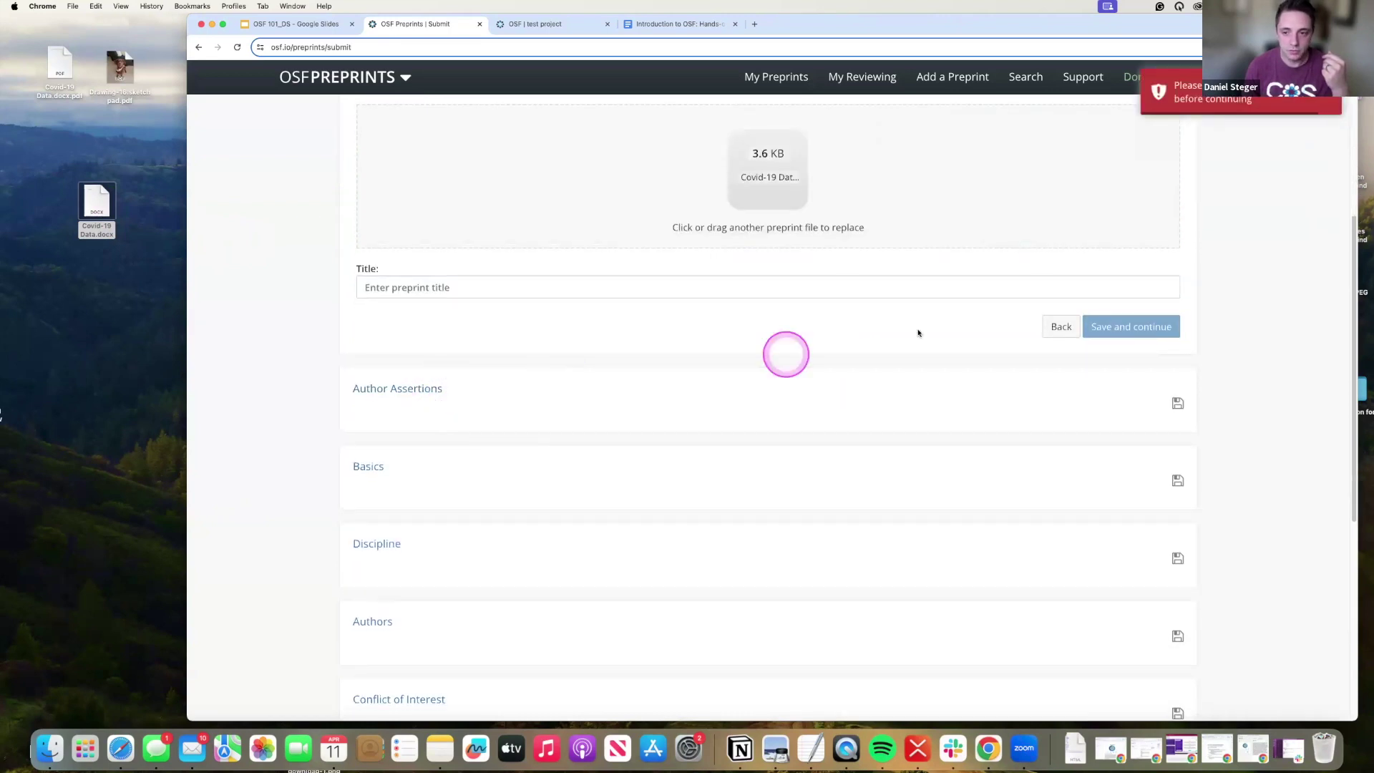
pyautogui.click(497, 292)
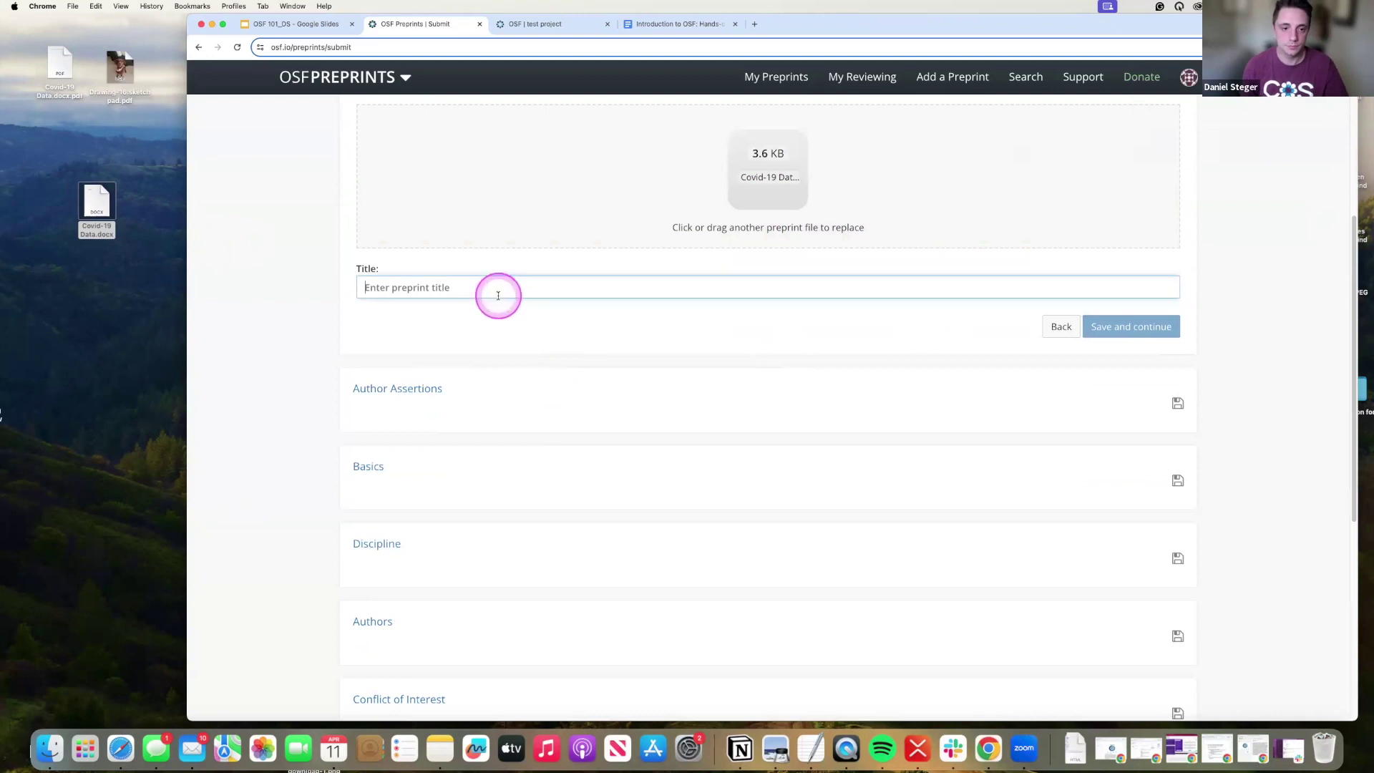
pyautogui.write('title')
pyautogui.click(1163, 330)
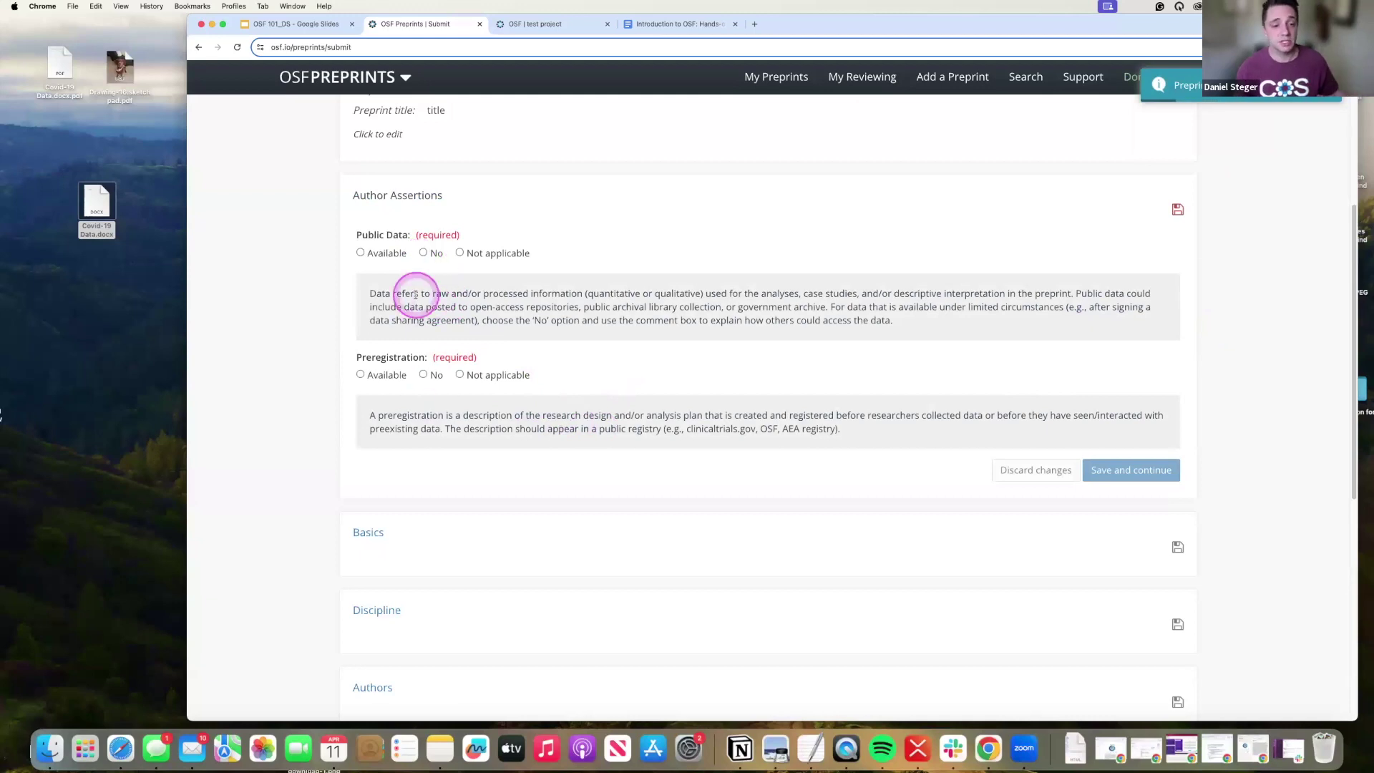
# Step: Mark Public Data and Preregistration as Available and view the preregistration type choices
pyautogui.click(360, 253)
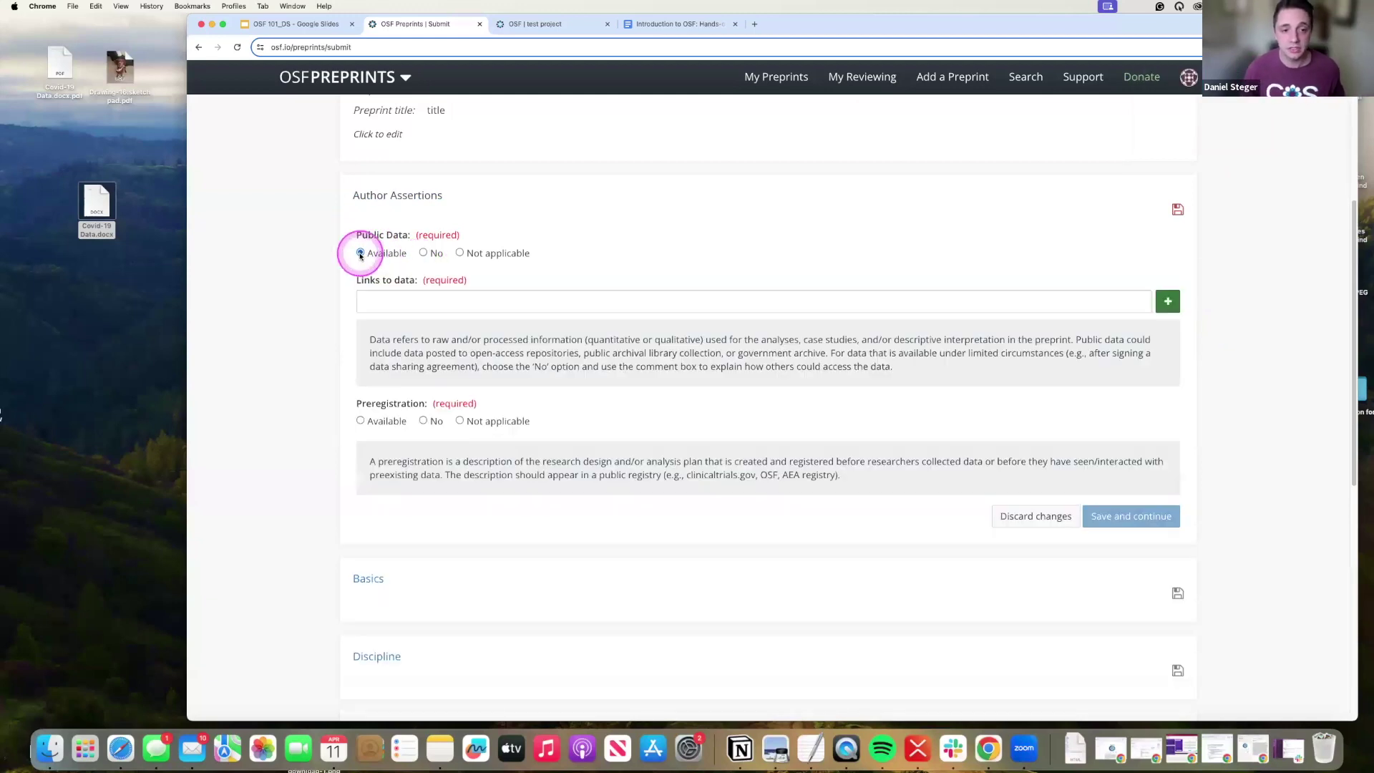
pyautogui.click(360, 422)
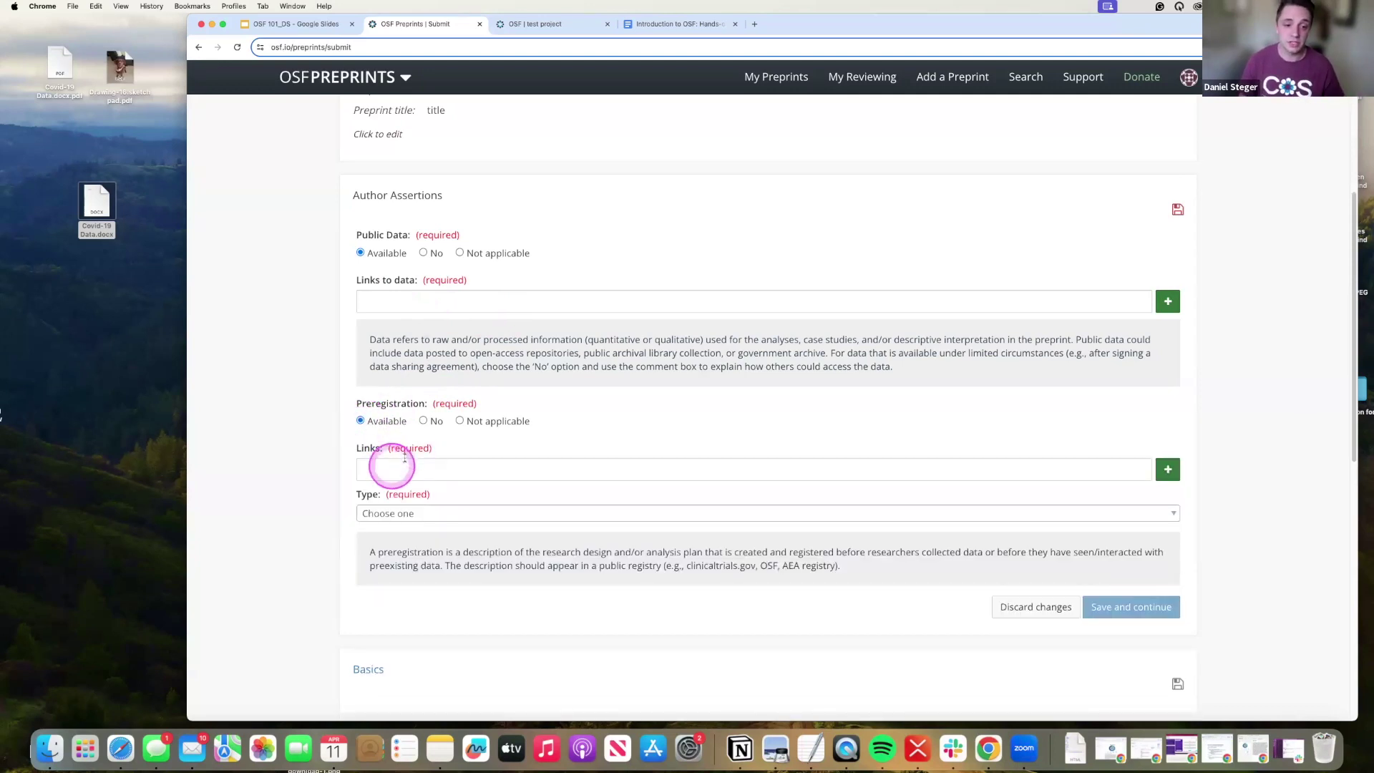
pyautogui.click(412, 515)
pyautogui.scroll(-4, 561, 540)
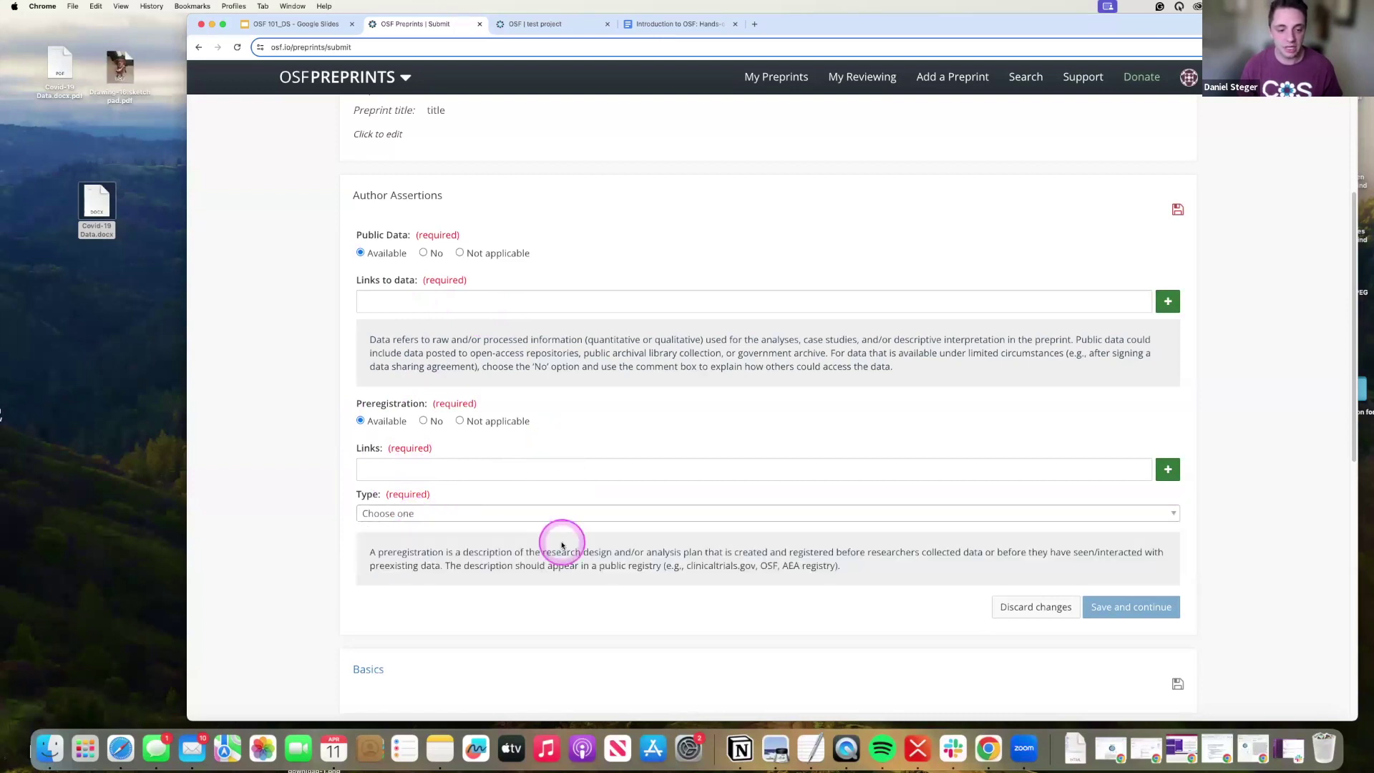
# Step: Expand Basics and visit the Copyright Holders, DOI, Keywords and Abstract fields without filling them
pyautogui.click(384, 505)
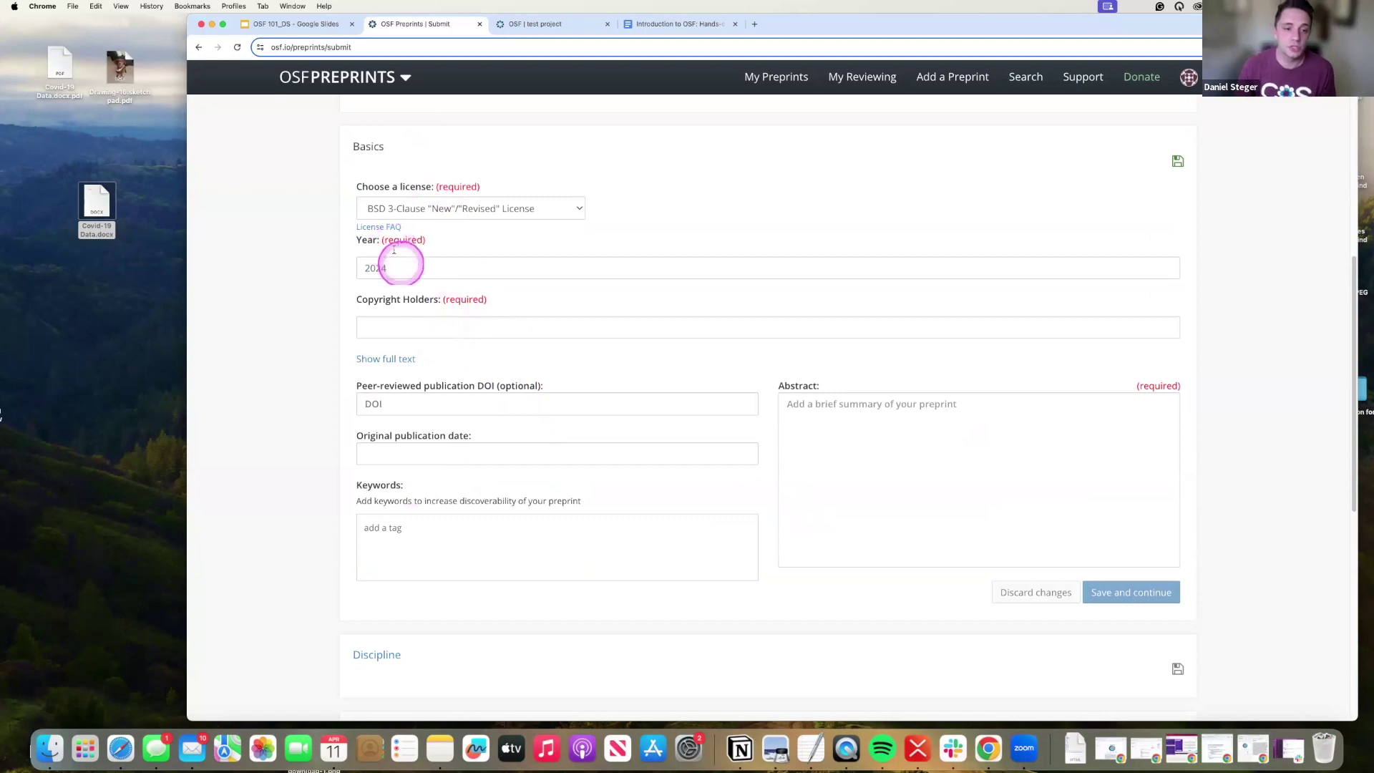
pyautogui.moveTo(485, 297); pyautogui.dragTo(401, 290)
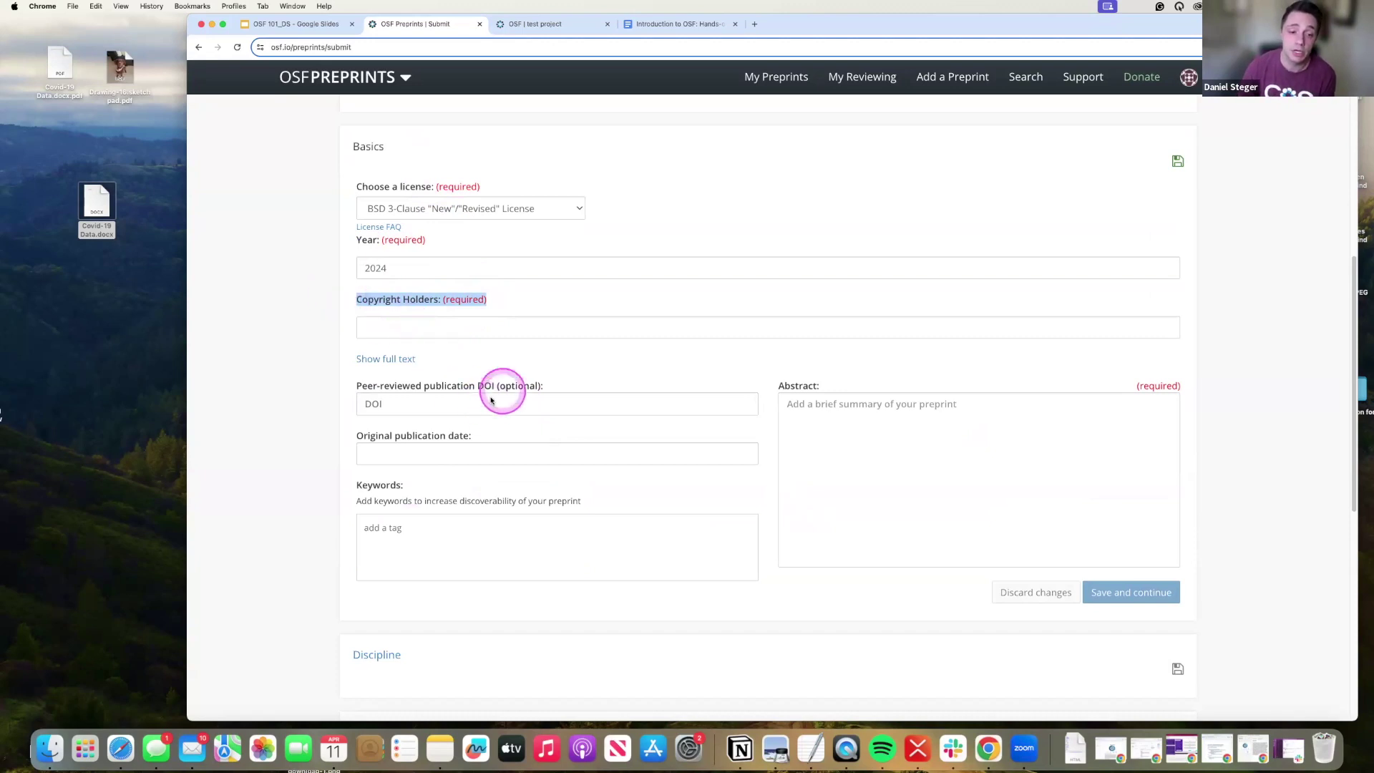
pyautogui.moveTo(546, 386); pyautogui.dragTo(358, 387)
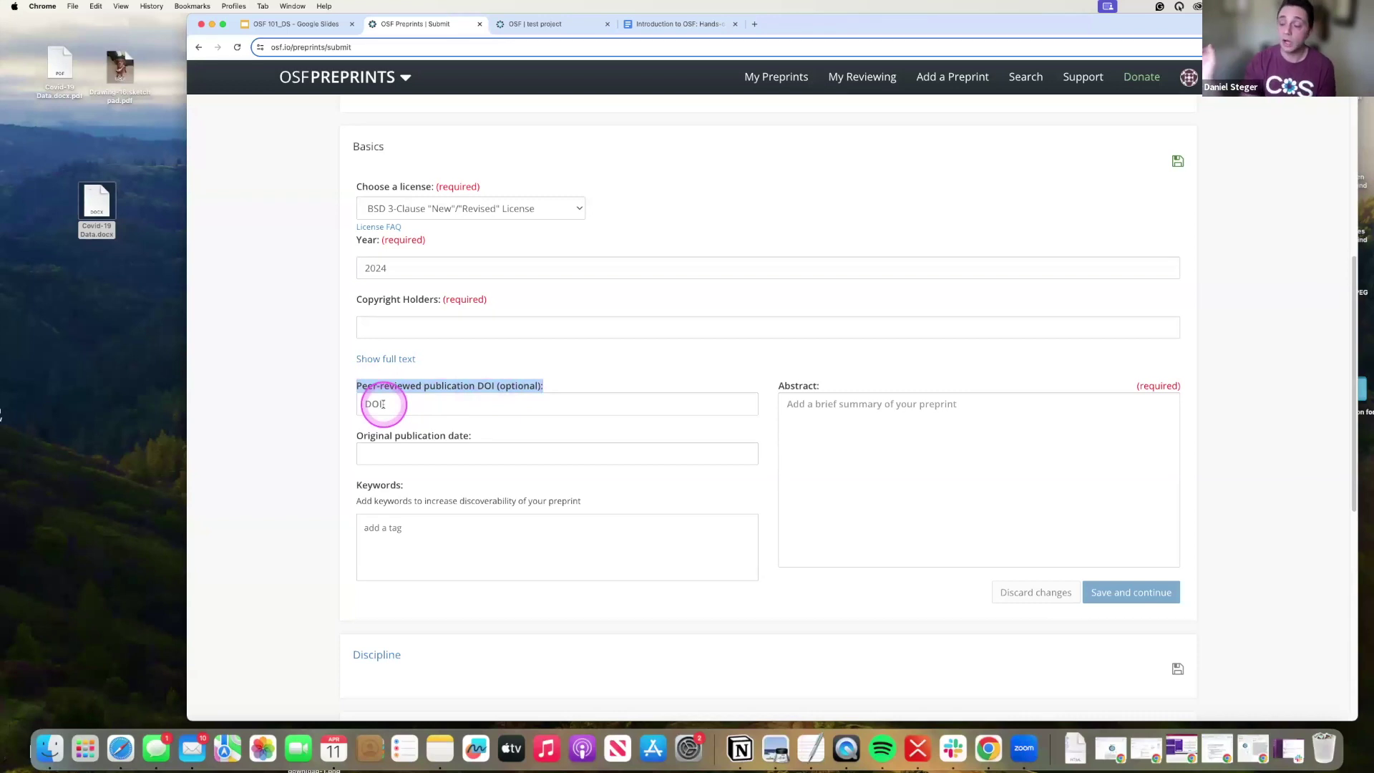
pyautogui.click(384, 405)
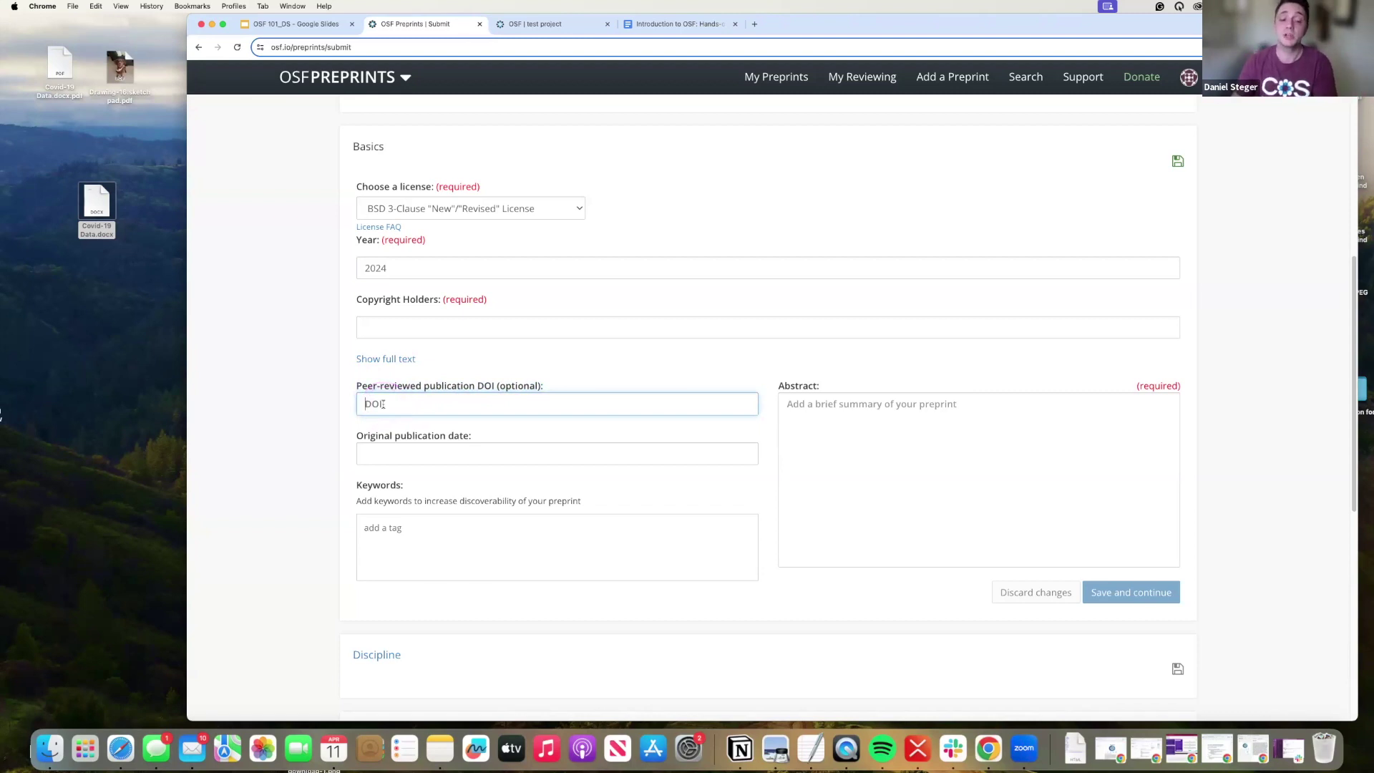
pyautogui.click(422, 530)
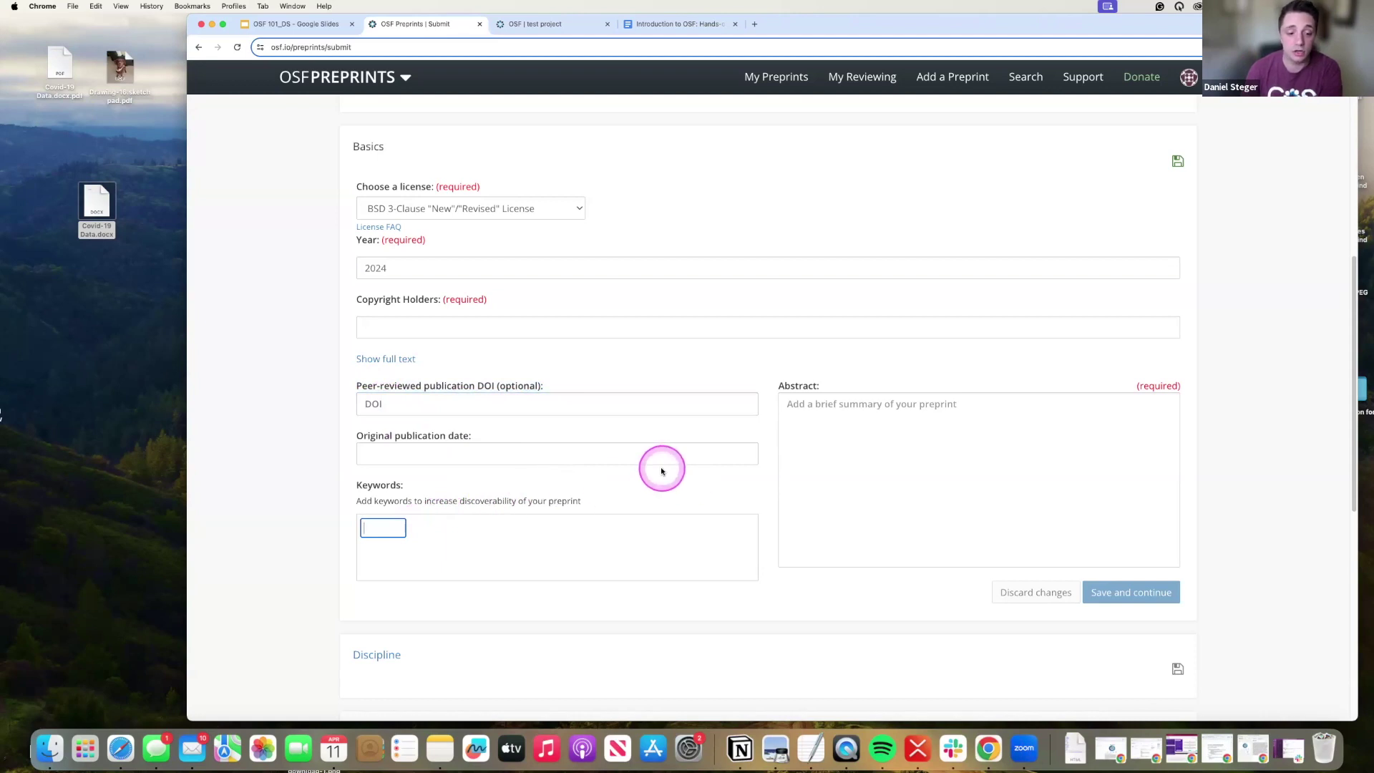
pyautogui.scroll(-4, 776, 546)
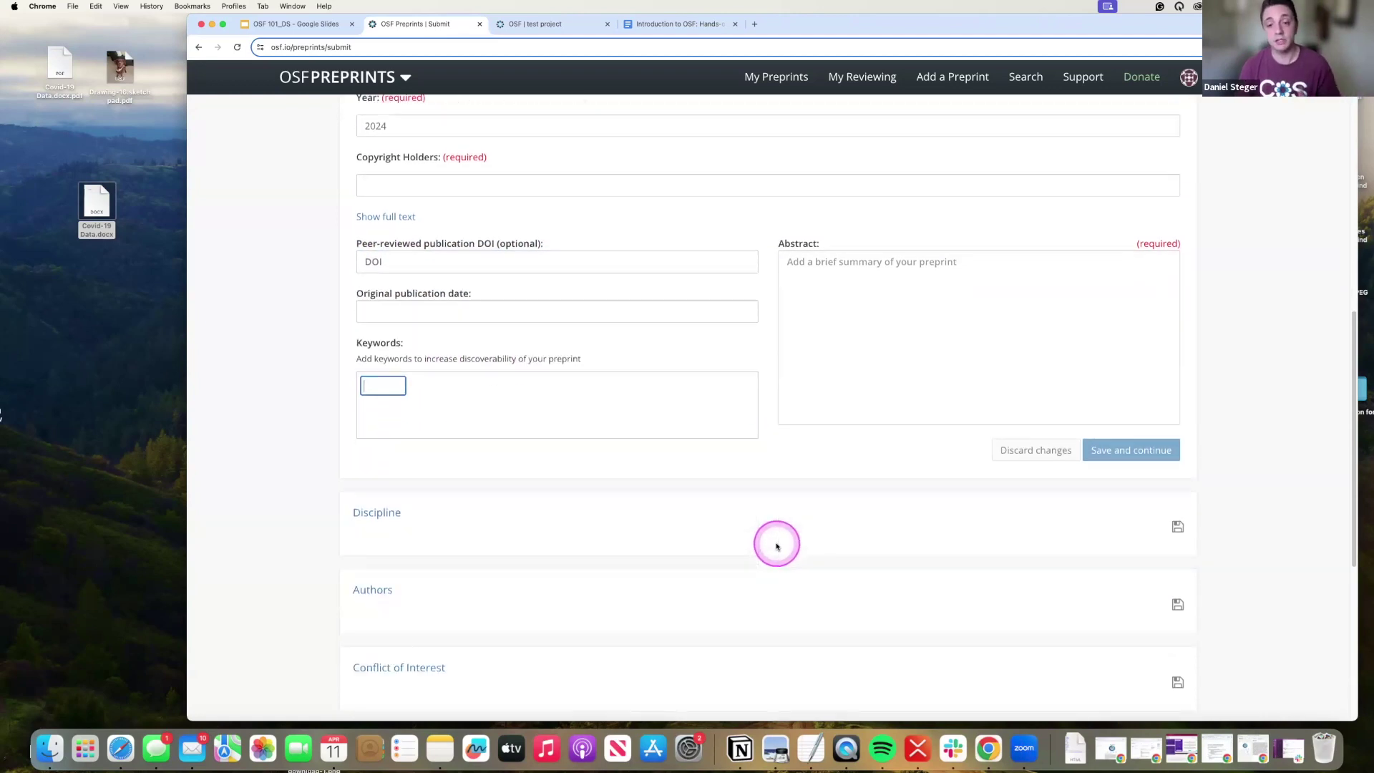
pyautogui.click(871, 285)
pyautogui.scroll(-2, 687, 594)
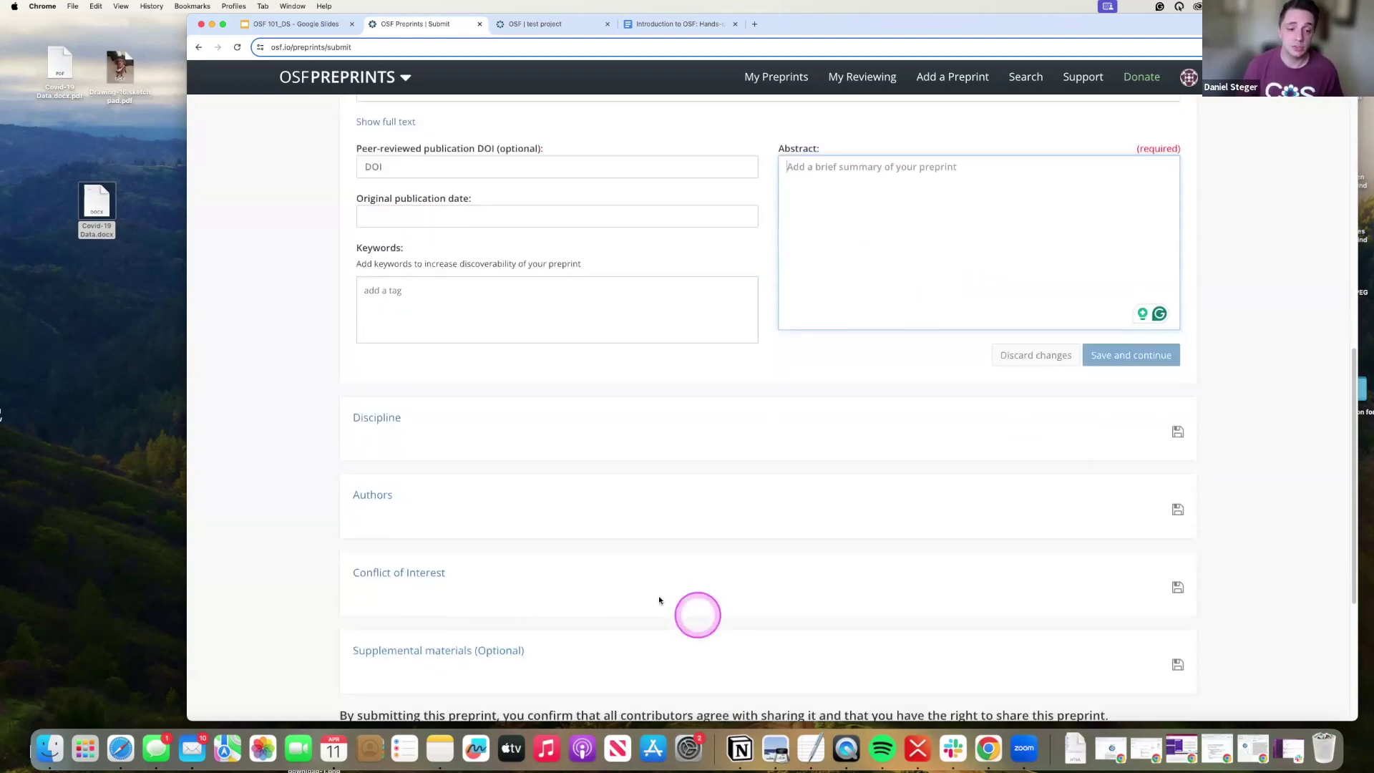
# Step: Choose Architecture as discipline, pass Authors, answer No to conflict of interest, open Supplemental materials
pyautogui.click(382, 409)
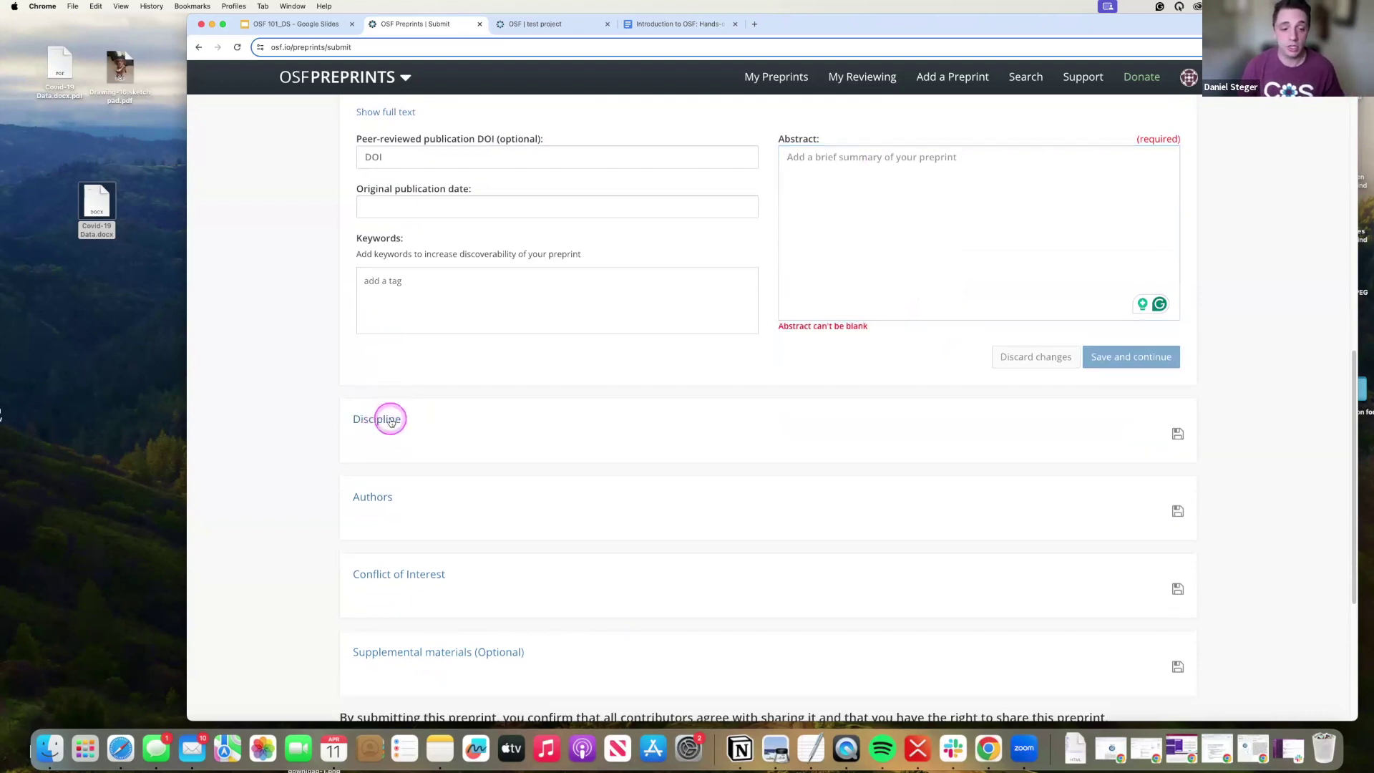
pyautogui.click(451, 189)
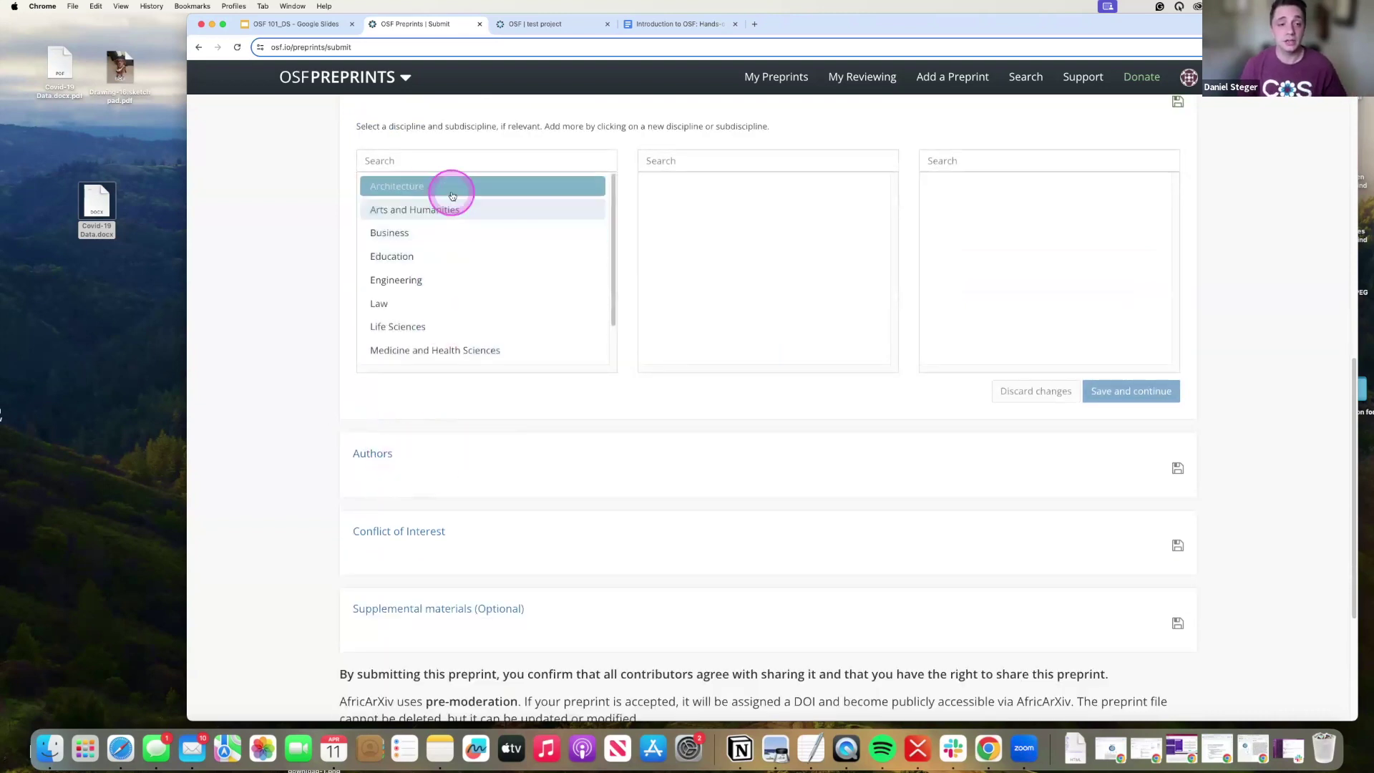
pyautogui.click(388, 461)
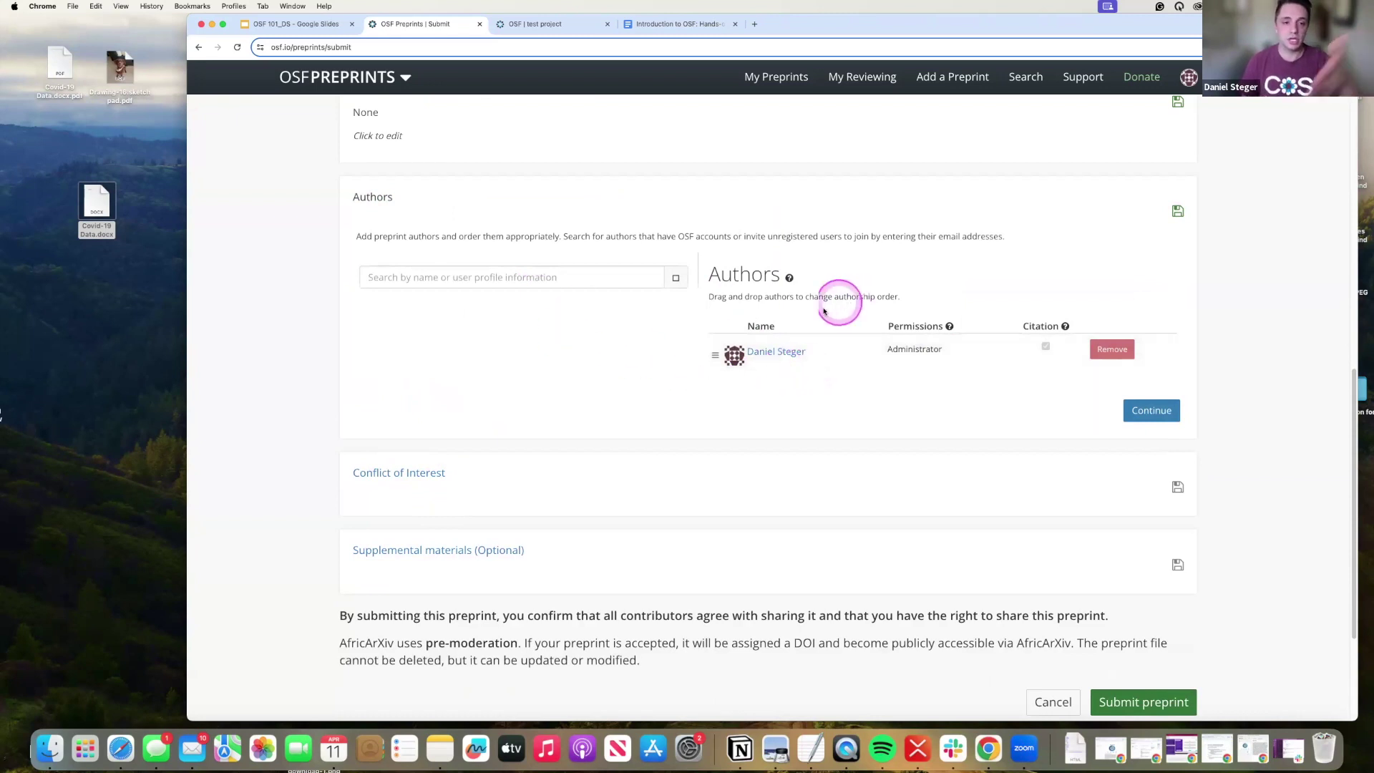
pyautogui.click(430, 470)
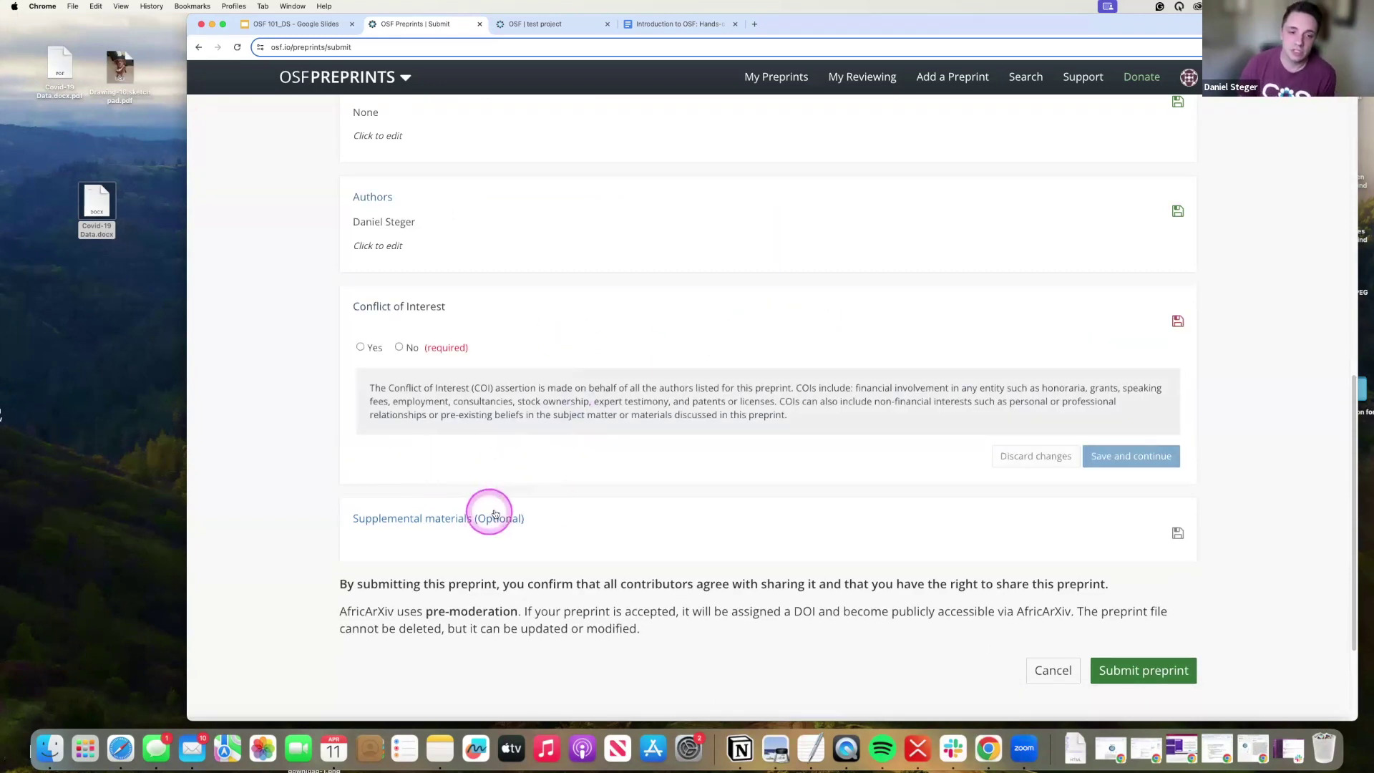
pyautogui.click(467, 518)
pyautogui.scroll(-2, 668, 525)
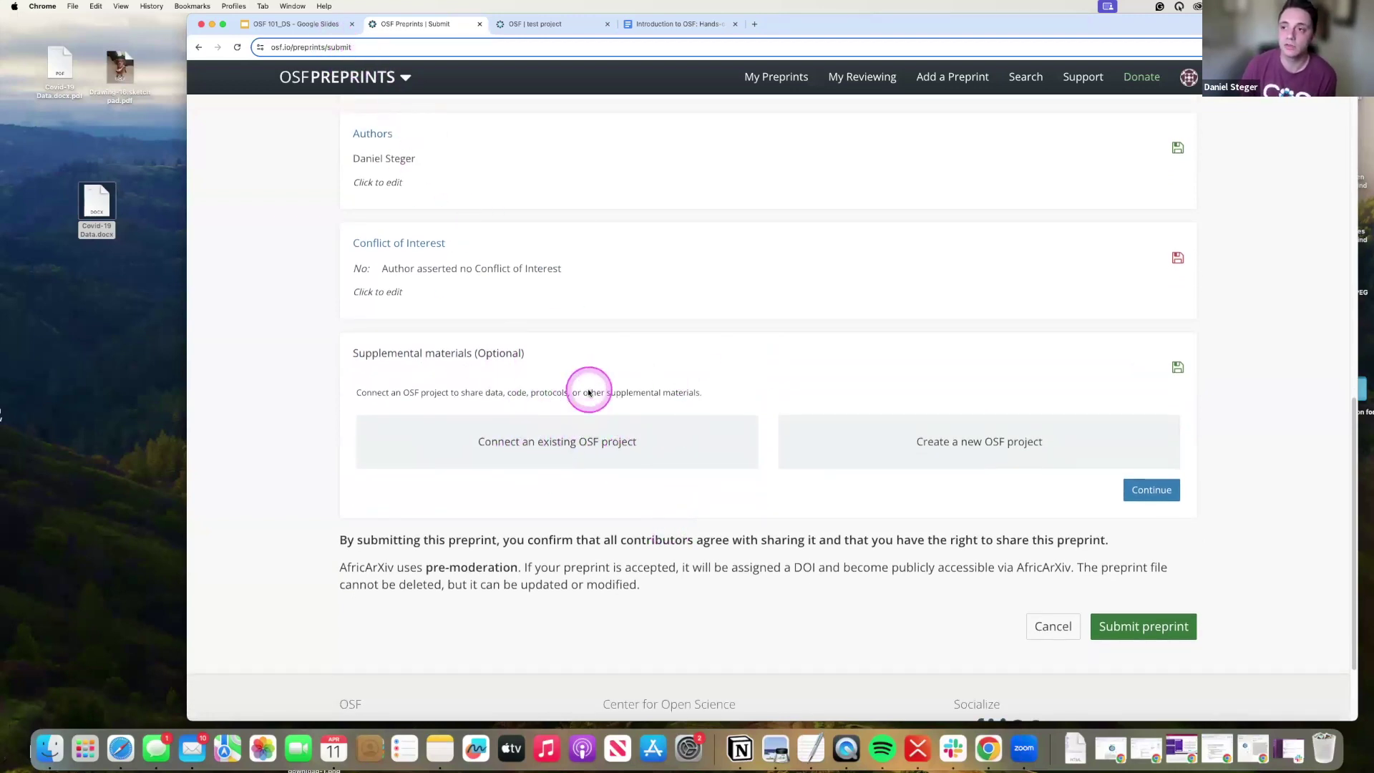
pyautogui.scroll(-1, 663, 444)
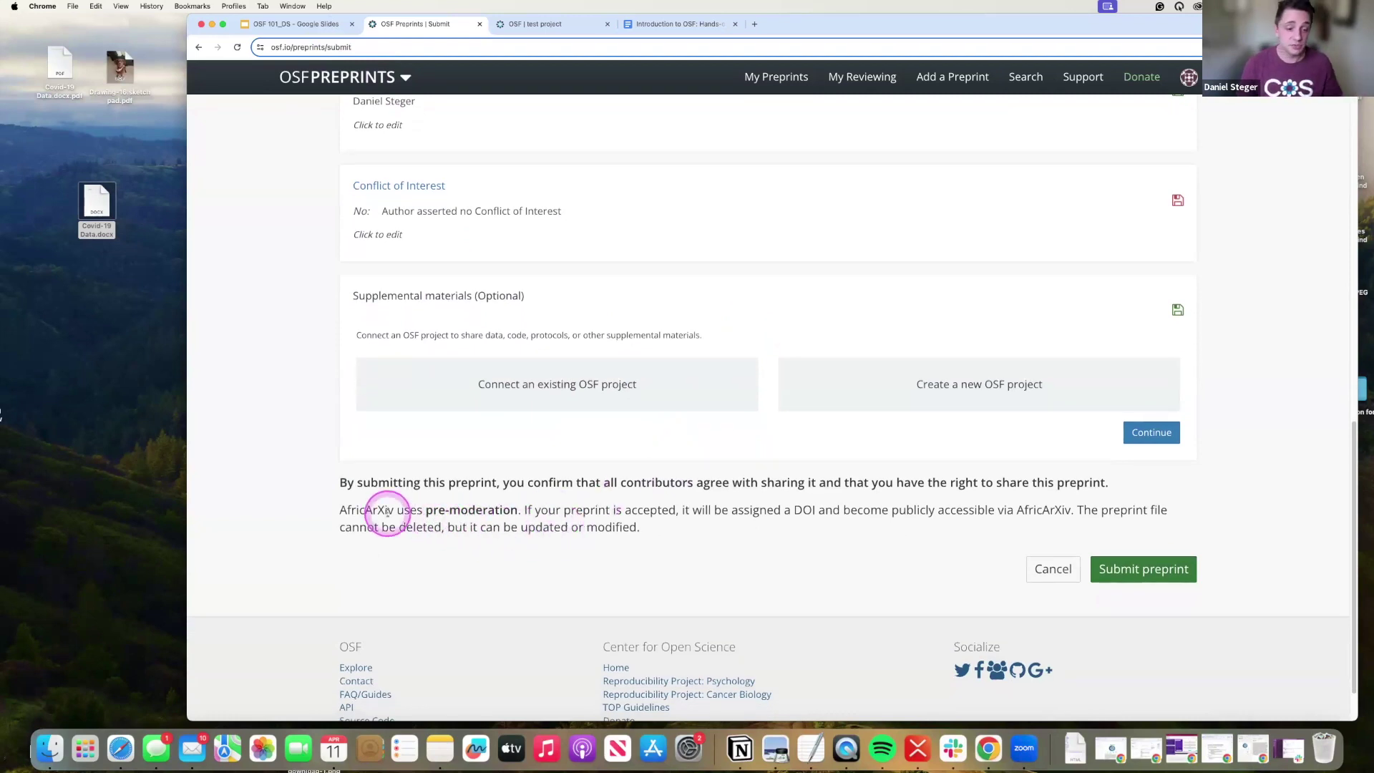
pyautogui.moveTo(428, 511); pyautogui.dragTo(517, 511)
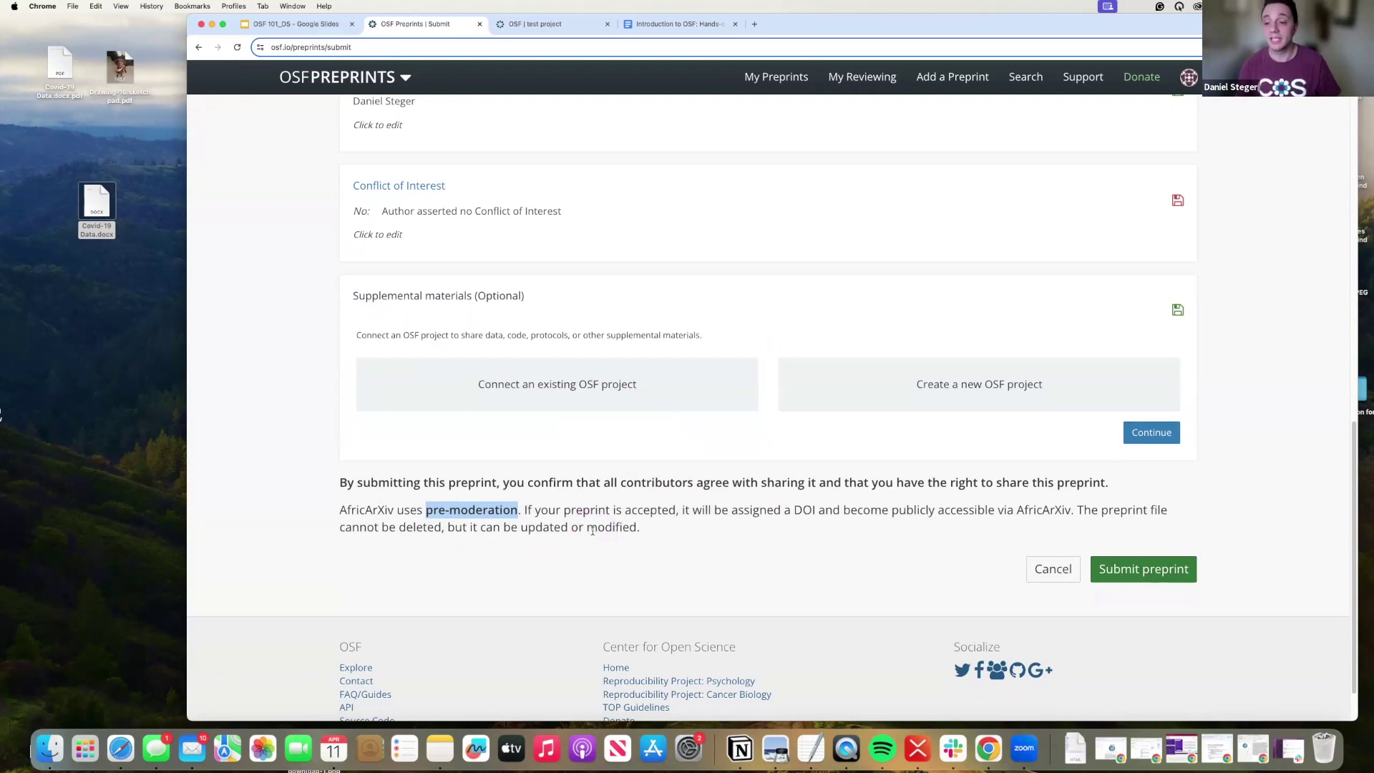
pyautogui.scroll(15, 614, 460)
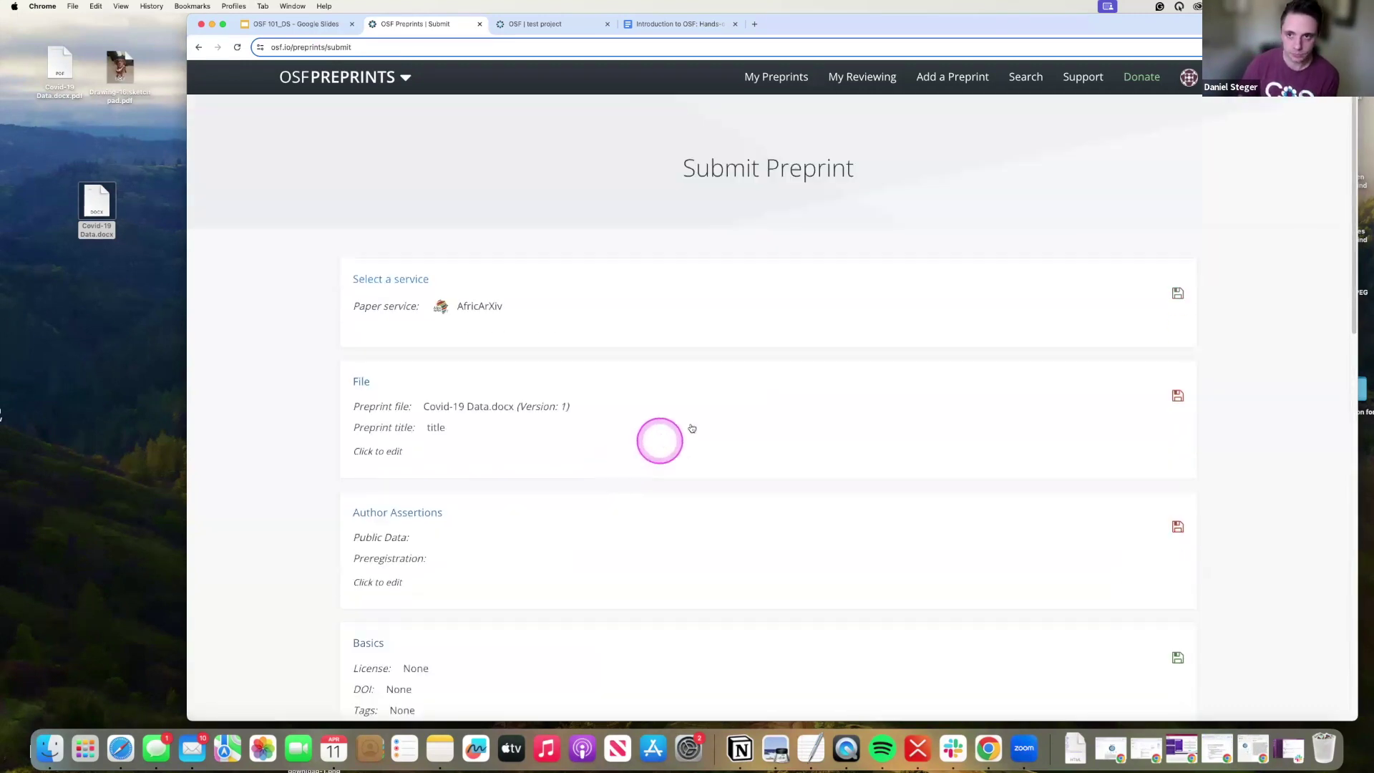
pyautogui.scroll(-15, 1119, 497)
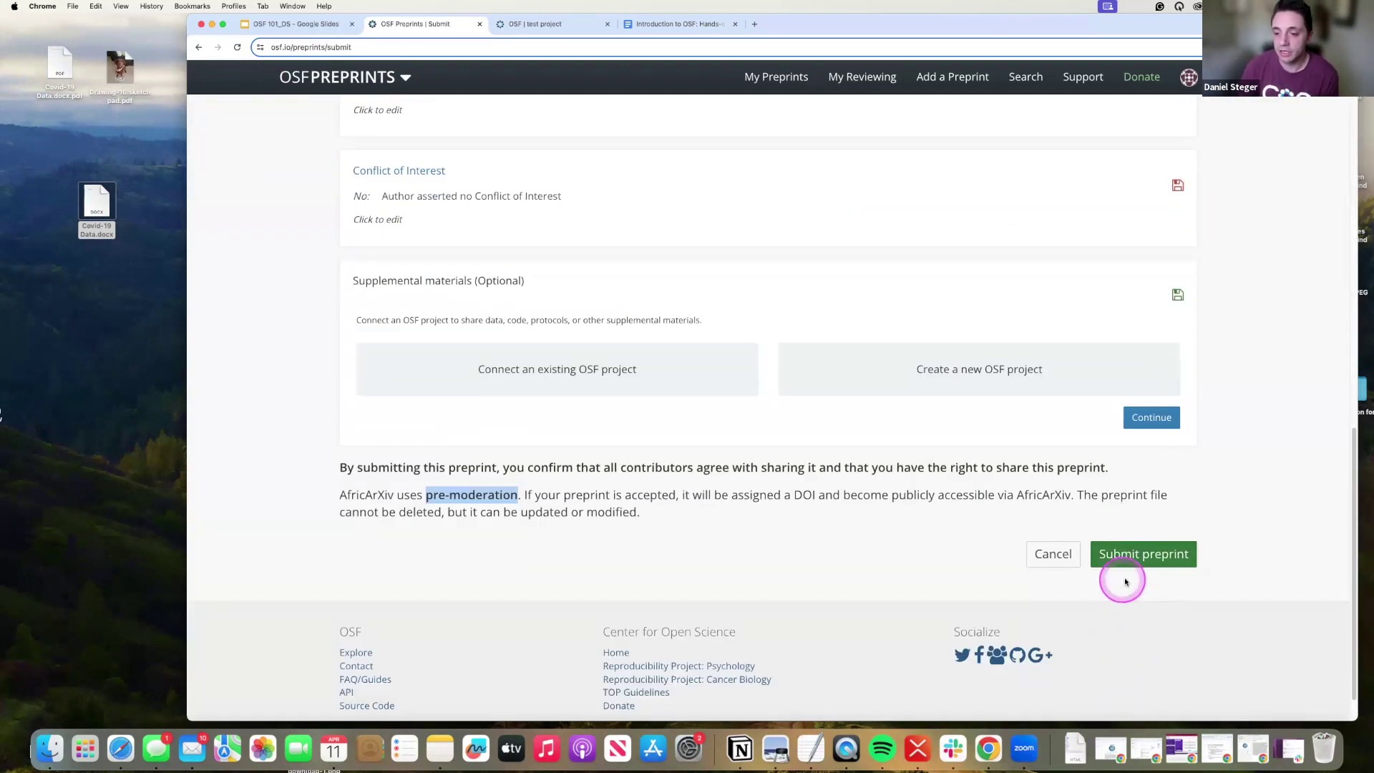